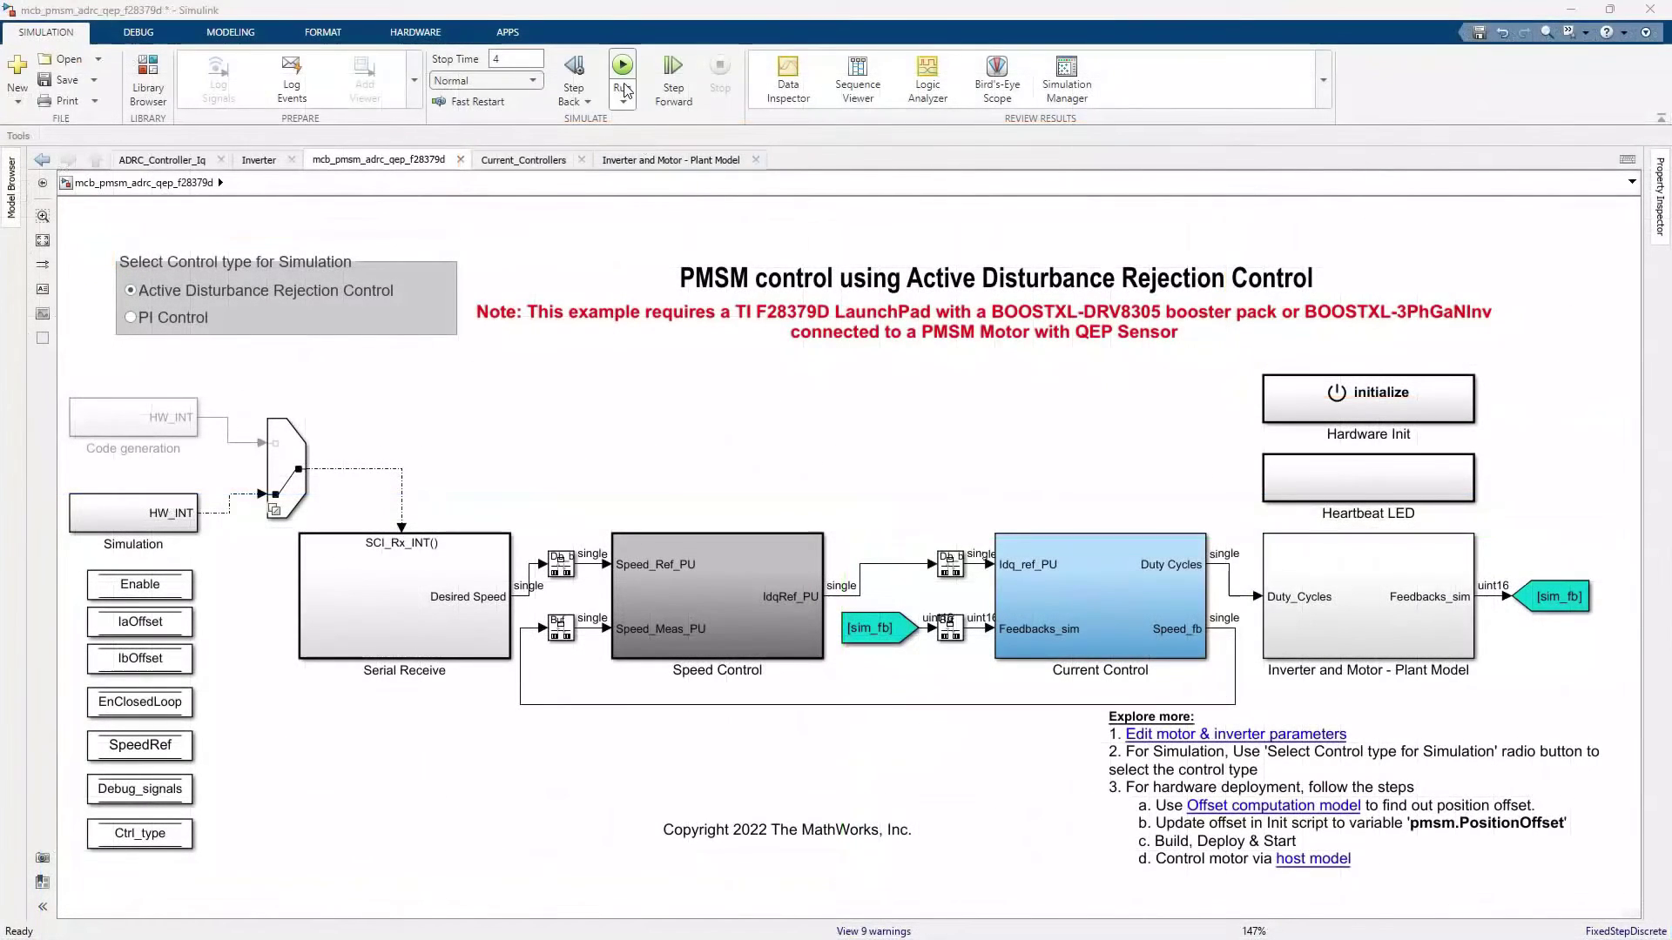
Run the simulation of the PMSM ADRC speed-control model
{"action": "left_click", "coordinate": [623, 83]}
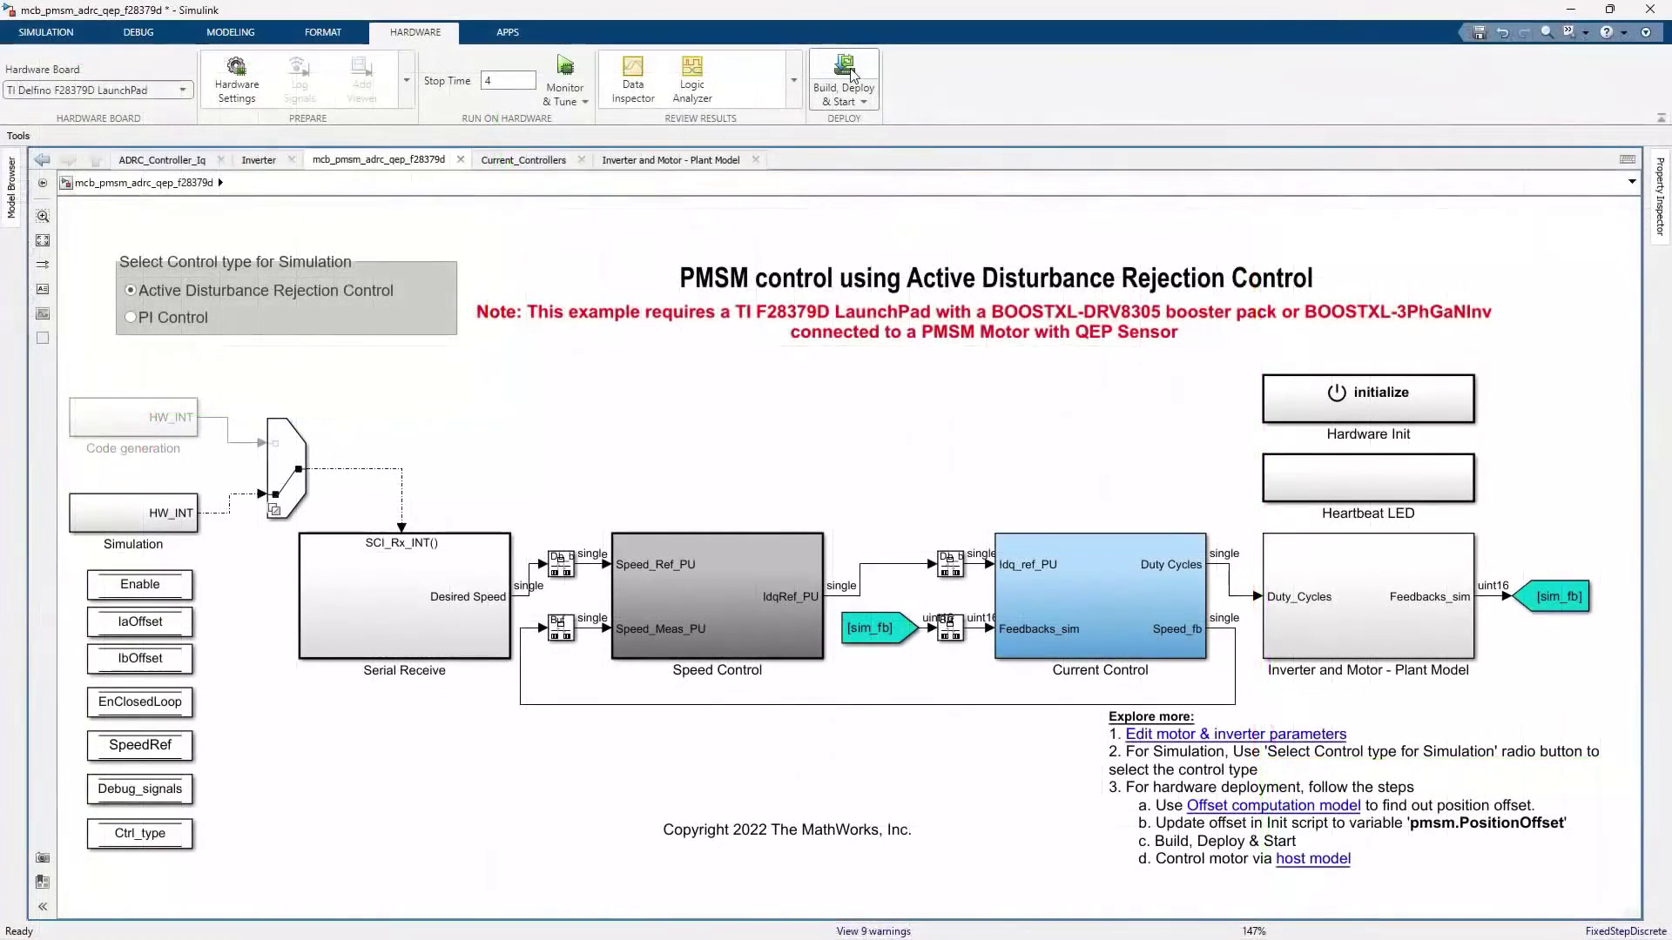
Build, deploy and start the ADRC model on the F28379D LaunchPad
{"action": "left_click", "coordinate": [844, 75]}
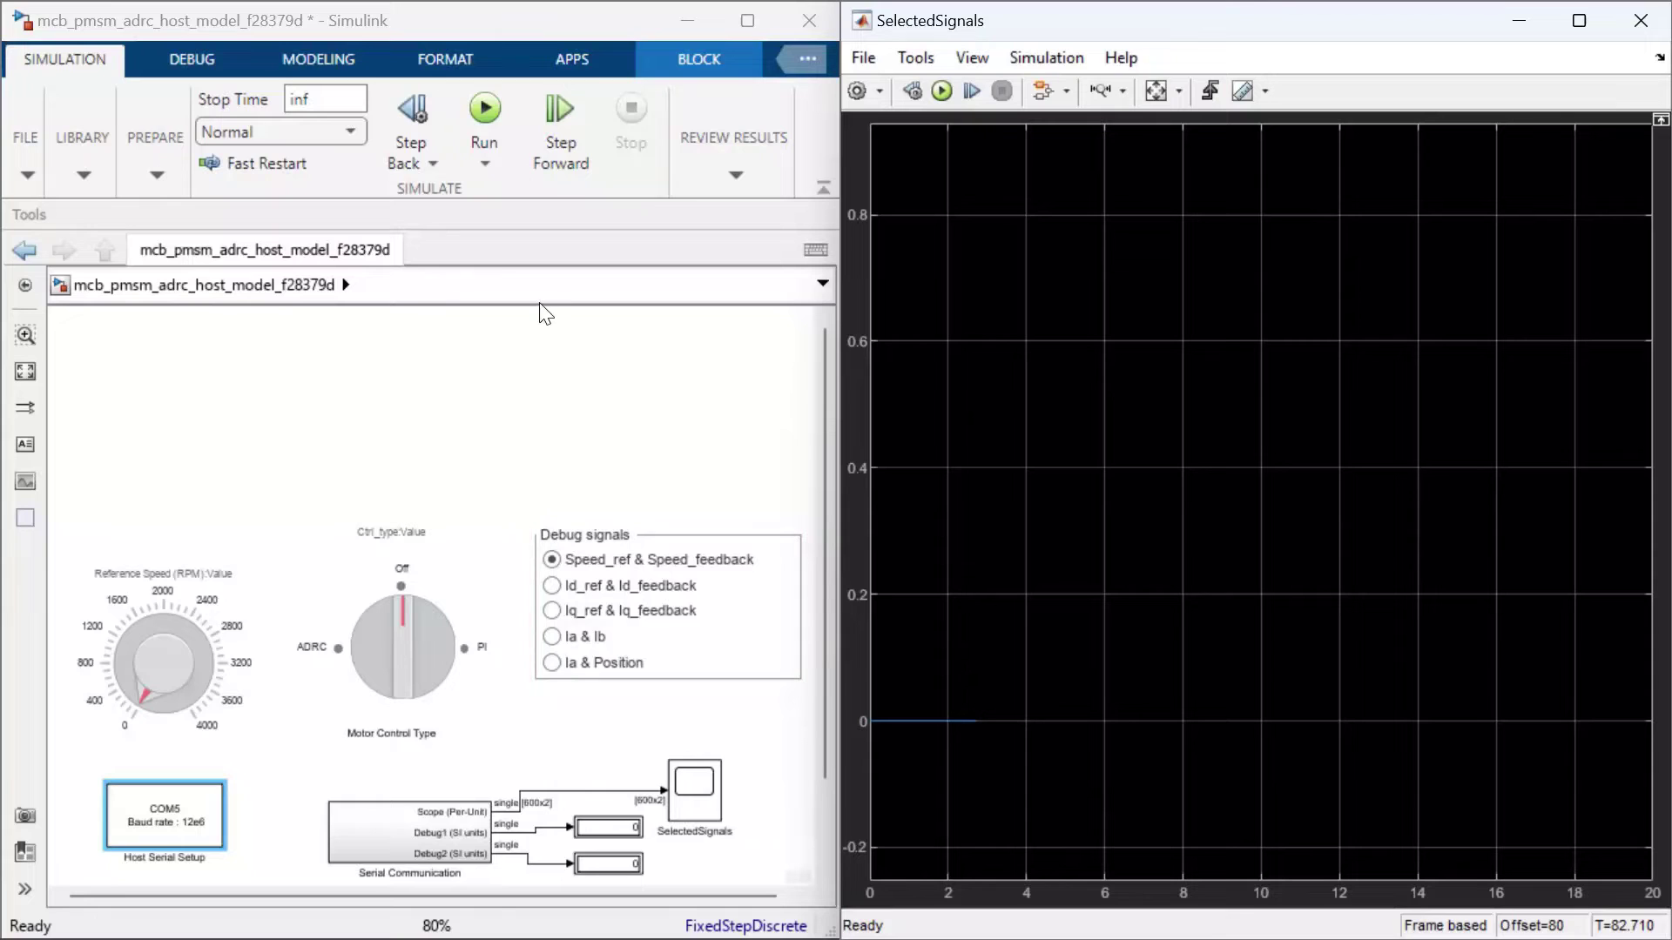
Start the host model and set the motor control type to ADRC
{"action": "left_click", "coordinate": [489, 118]}
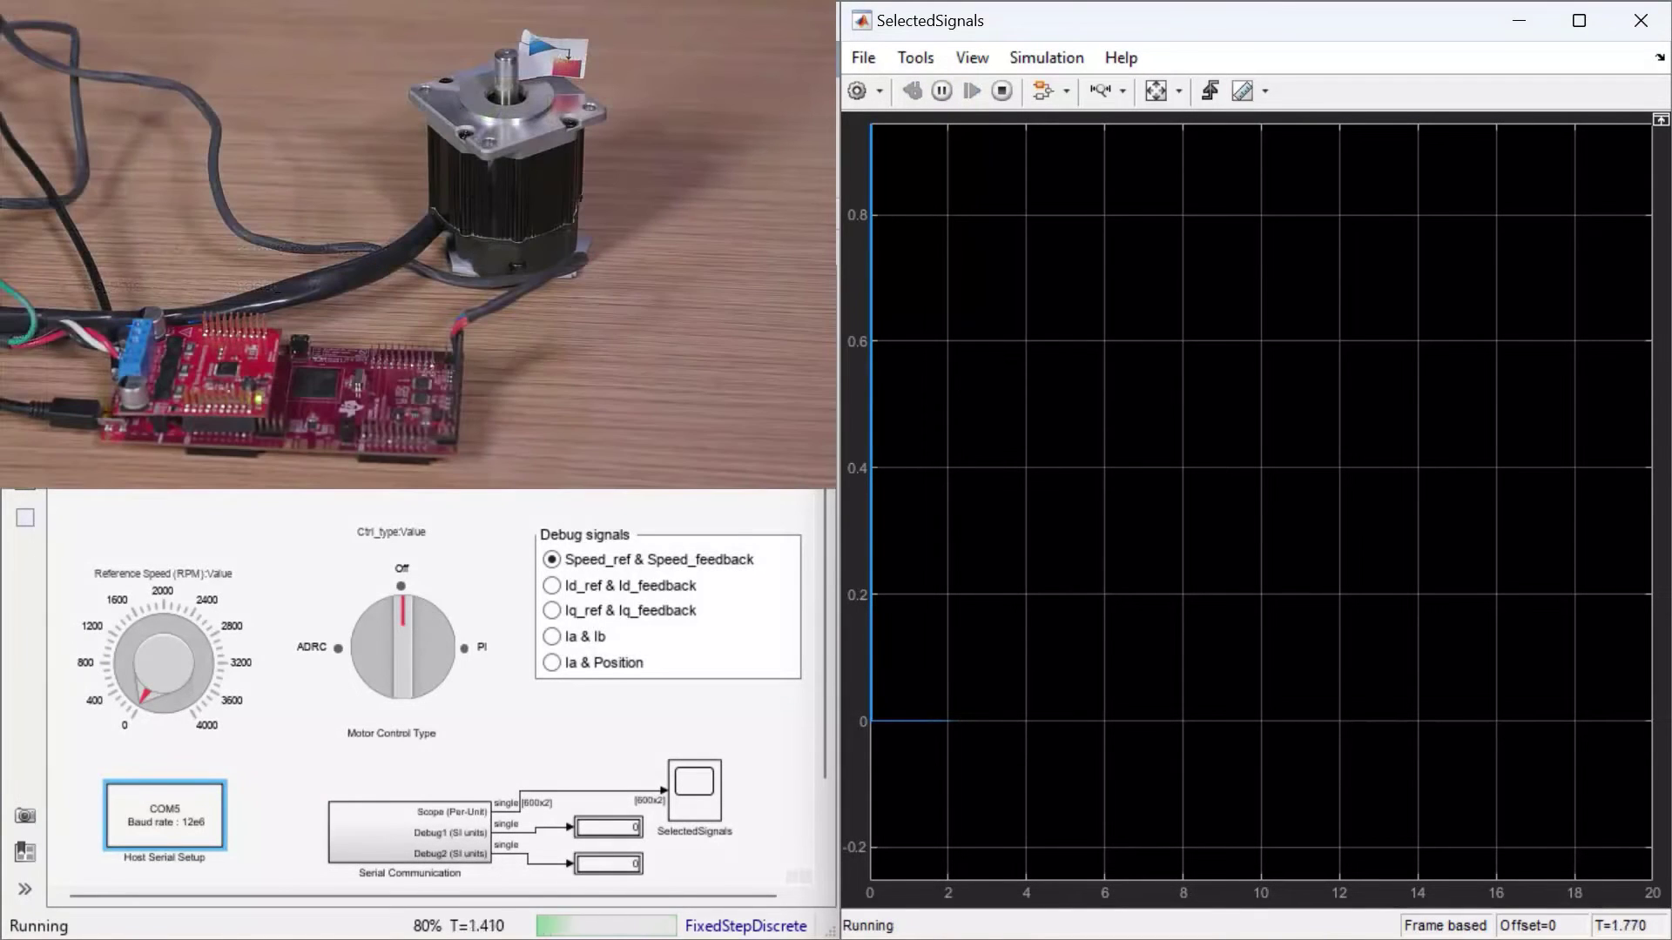
{"action": "left_click", "coordinate": [403, 620]}
{"action": "left_click_drag", "start_coordinate": [402, 616], "coordinate": [383, 647]}
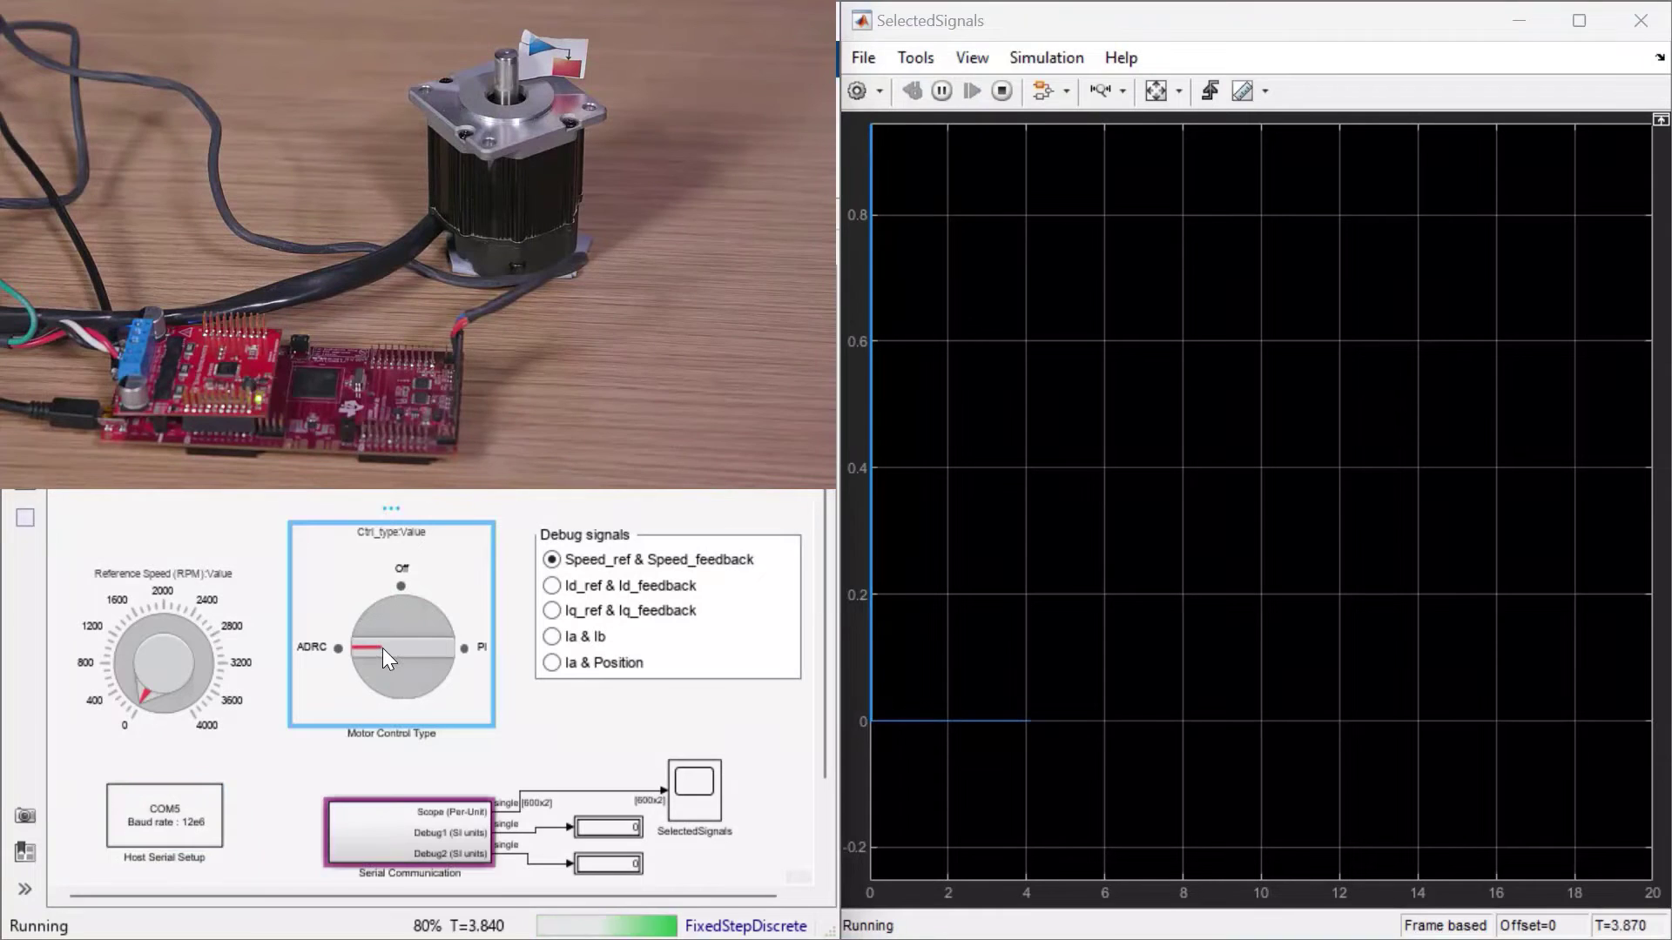
Step the reference speed through 500, 1950, 2650, 3700, 2000, 360 and back to 2000 RPM
{"action": "left_click_drag", "start_coordinate": [159, 682], "coordinate": [125, 687]}
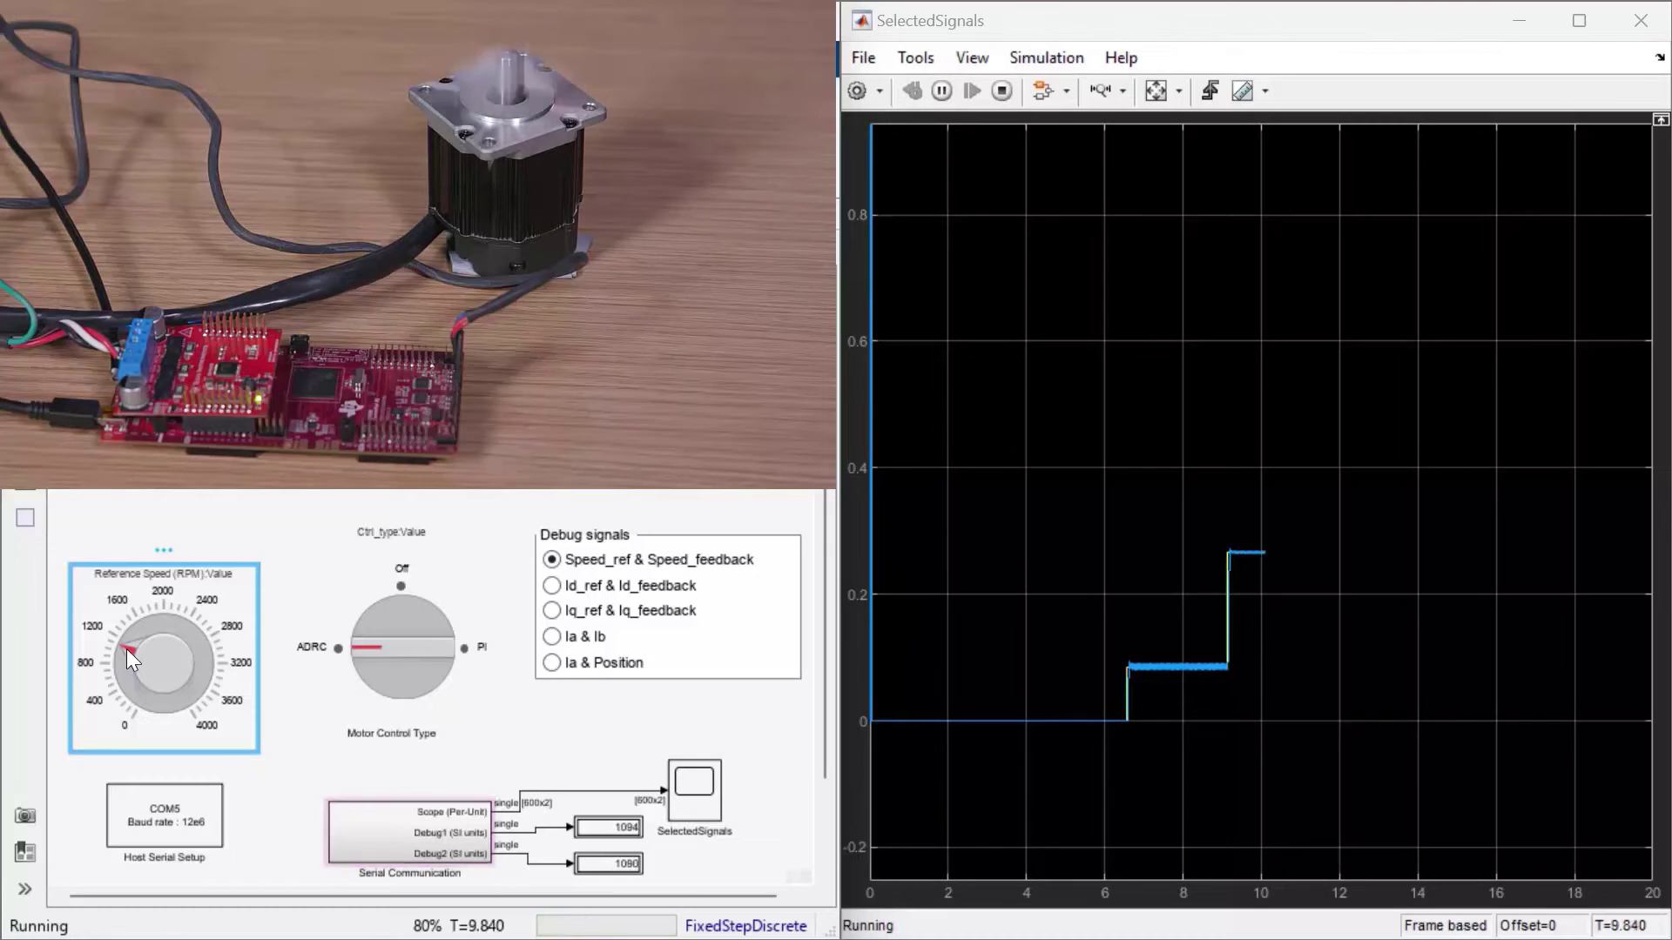
{"action": "left_click_drag", "start_coordinate": [151, 627], "coordinate": [157, 624]}
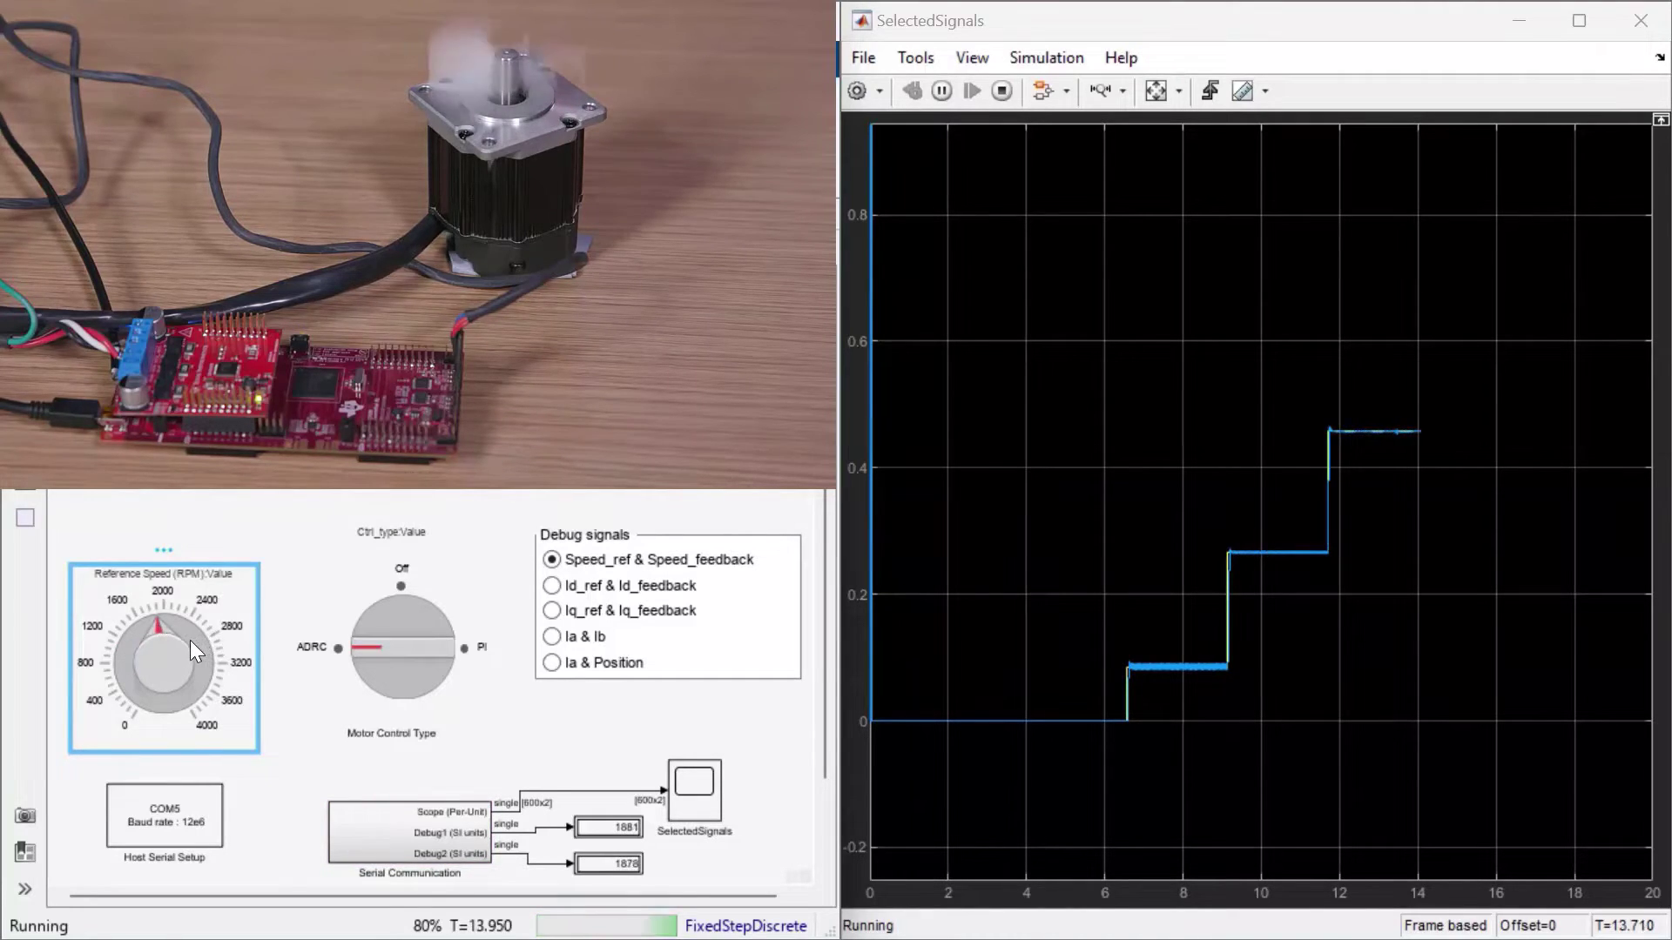
{"action": "left_click", "coordinate": [190, 639]}
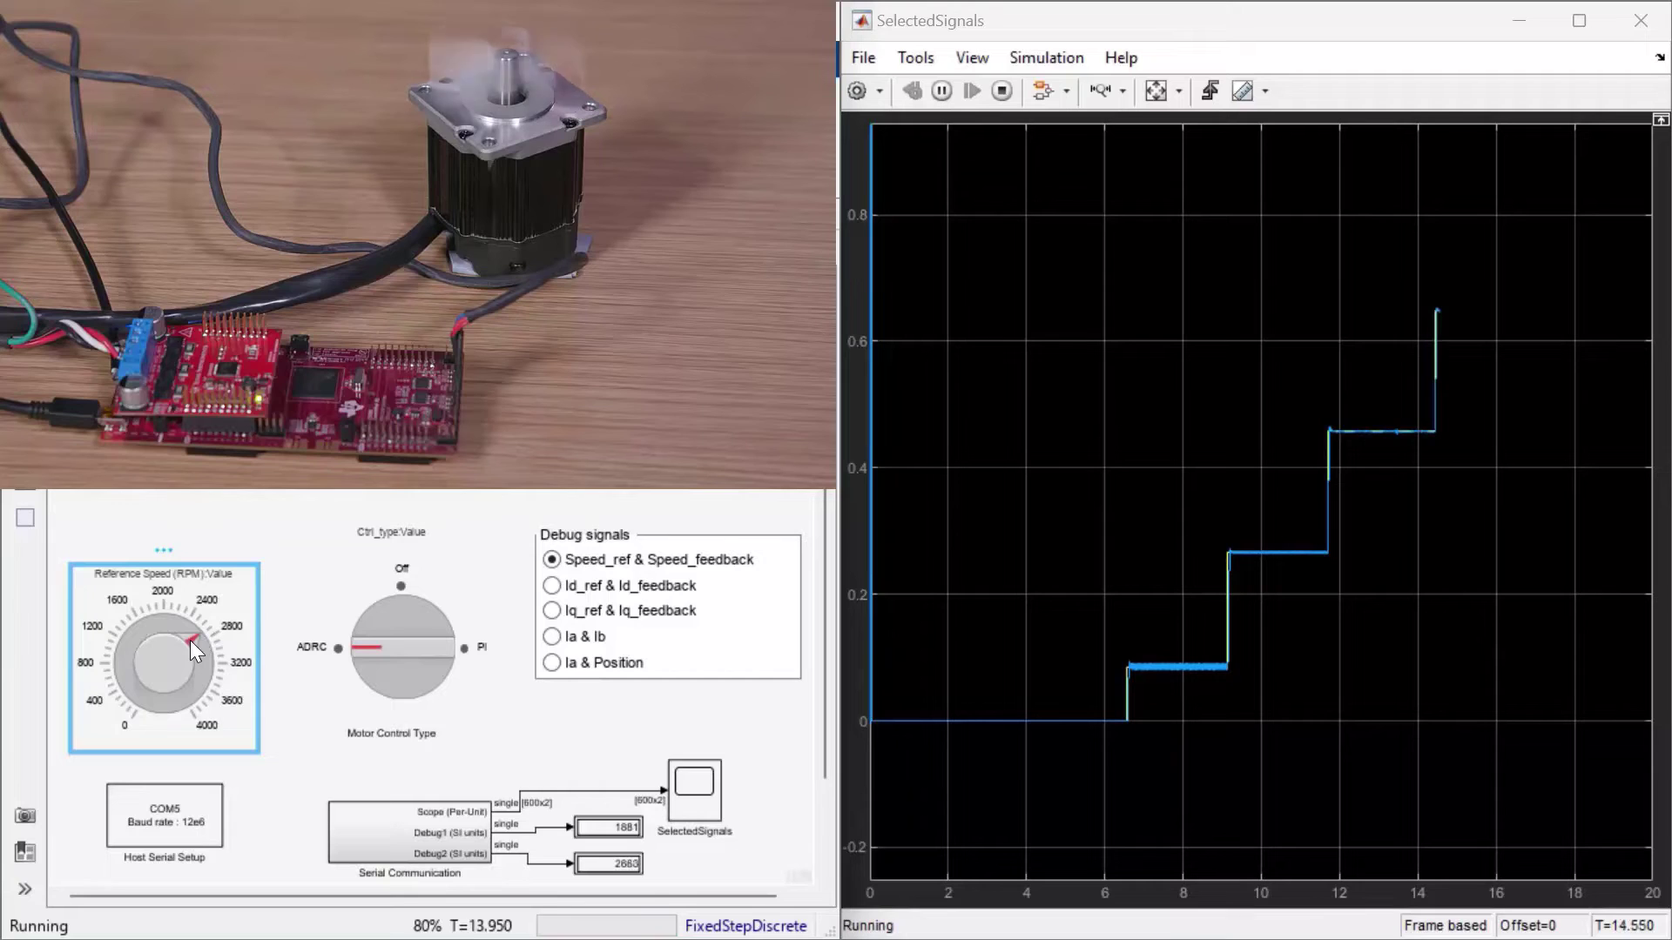
{"action": "left_click", "coordinate": [196, 688]}
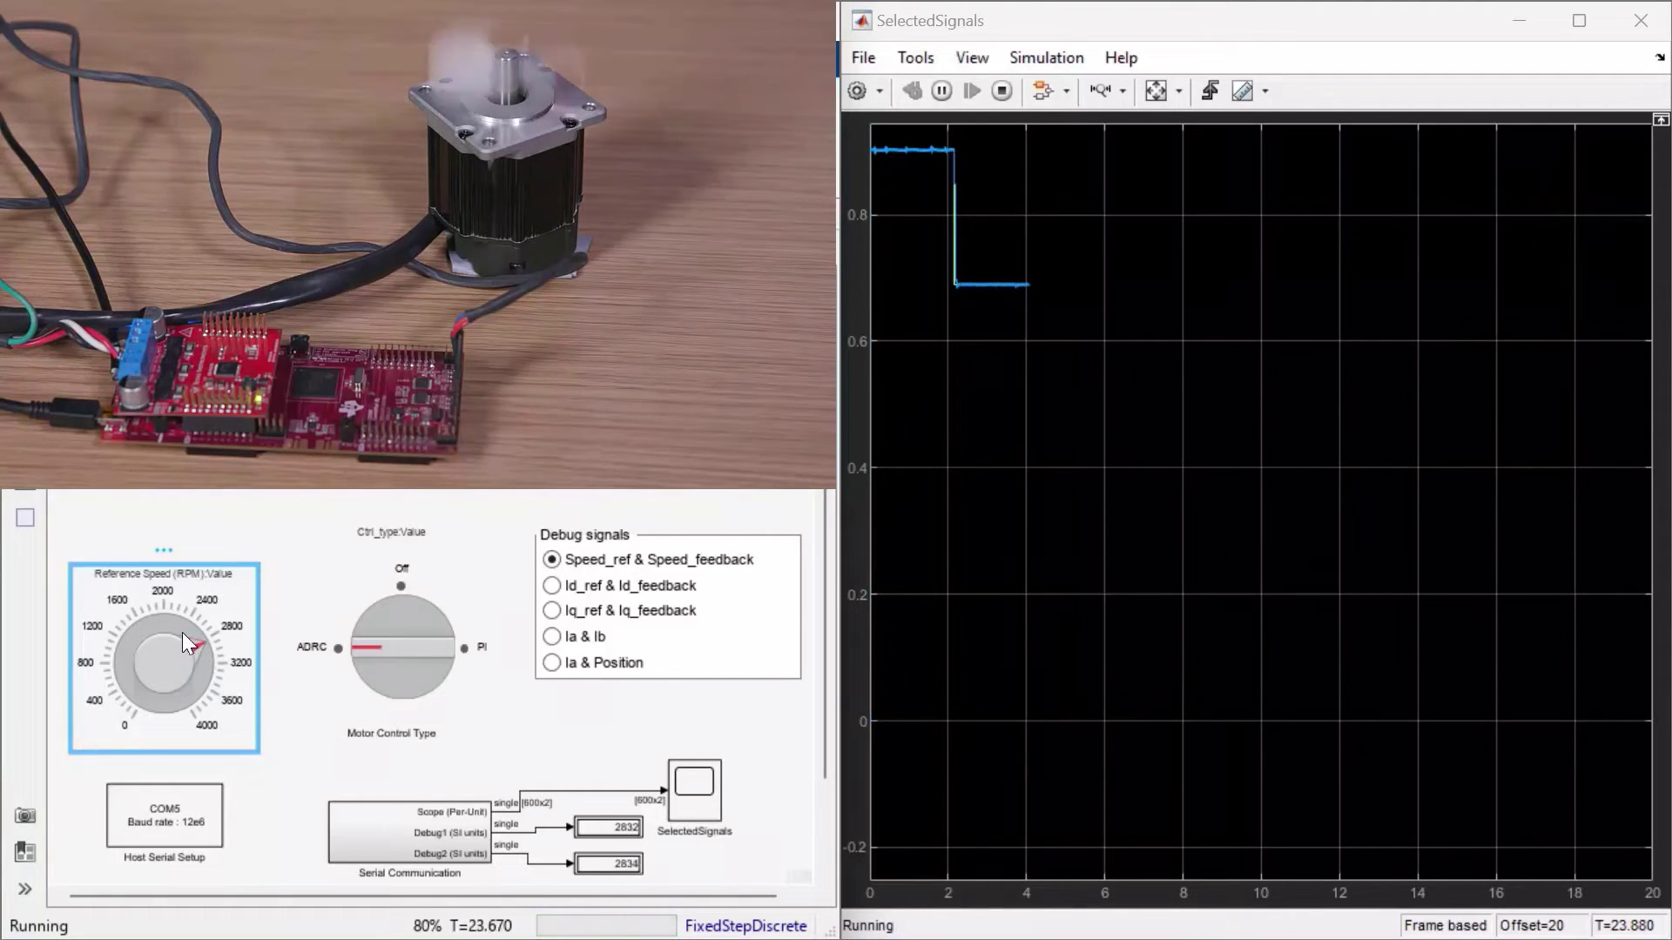
{"action": "left_click_drag", "start_coordinate": [182, 633], "coordinate": [160, 624]}
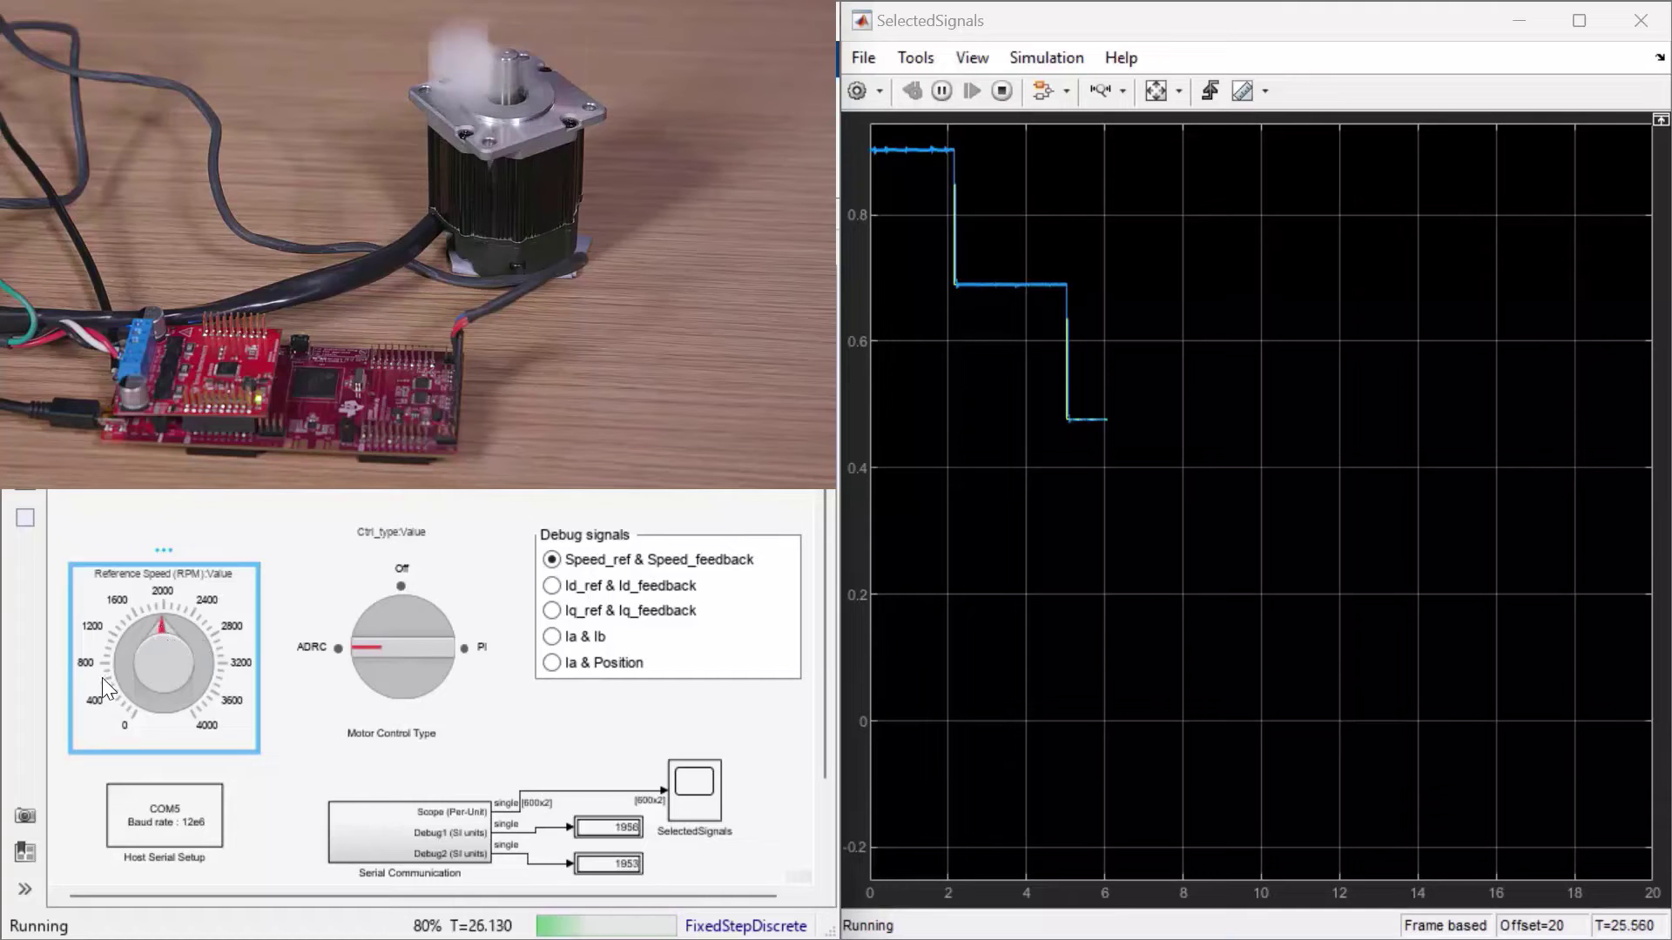
{"action": "left_click", "coordinate": [132, 682]}
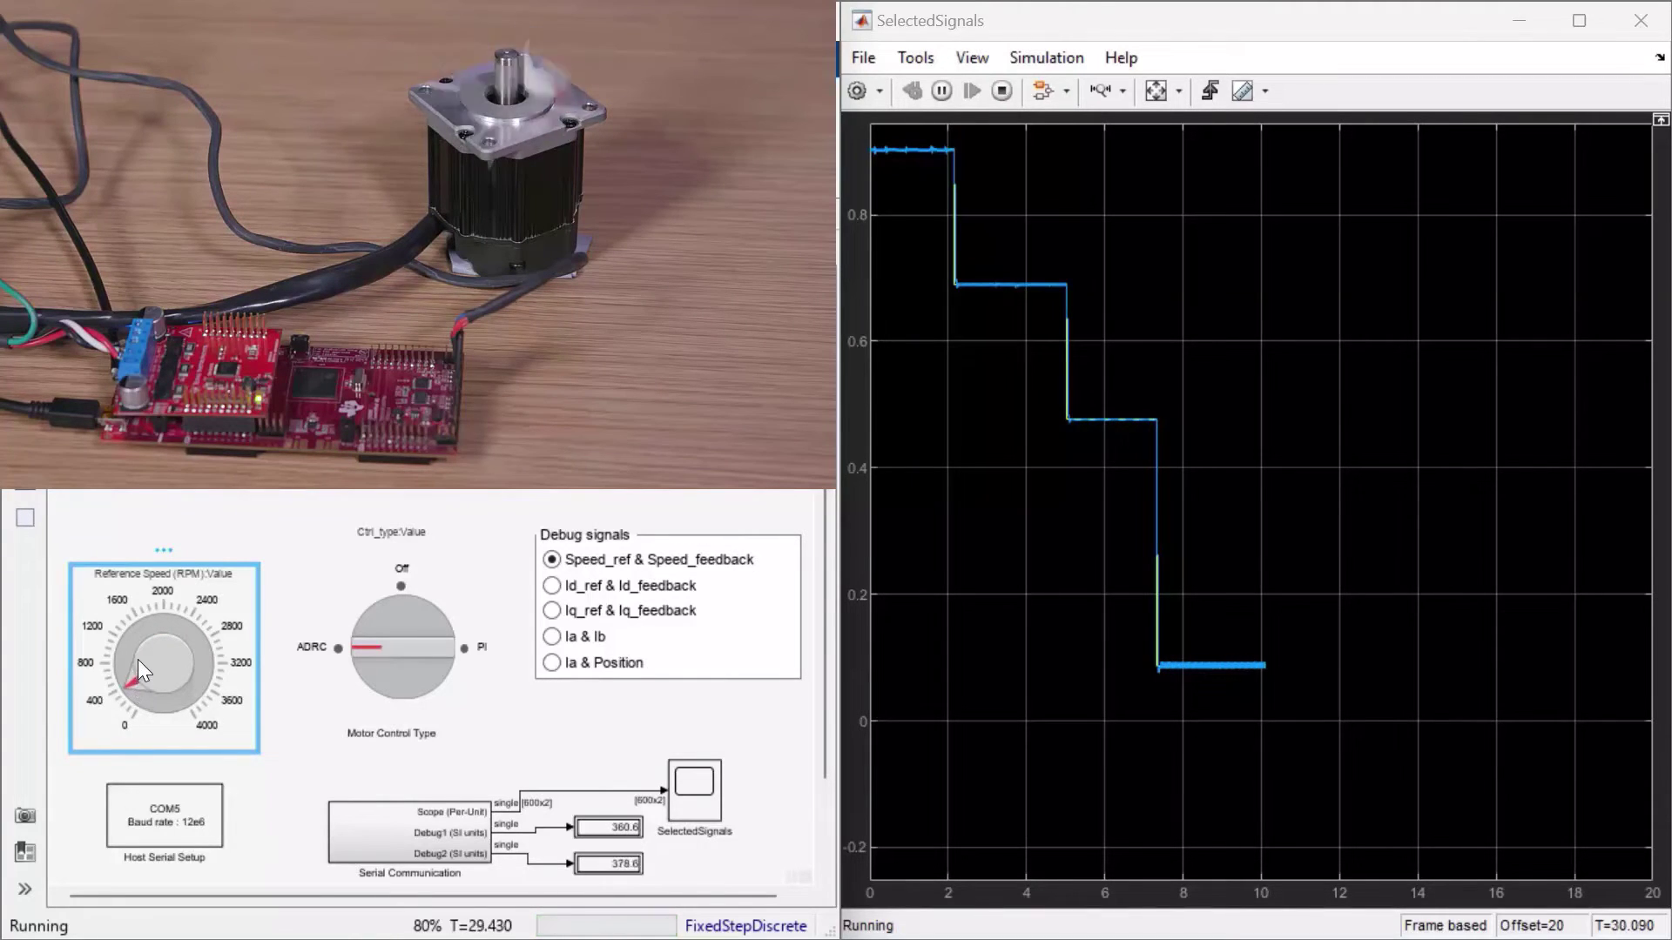
{"action": "left_click", "coordinate": [162, 618]}
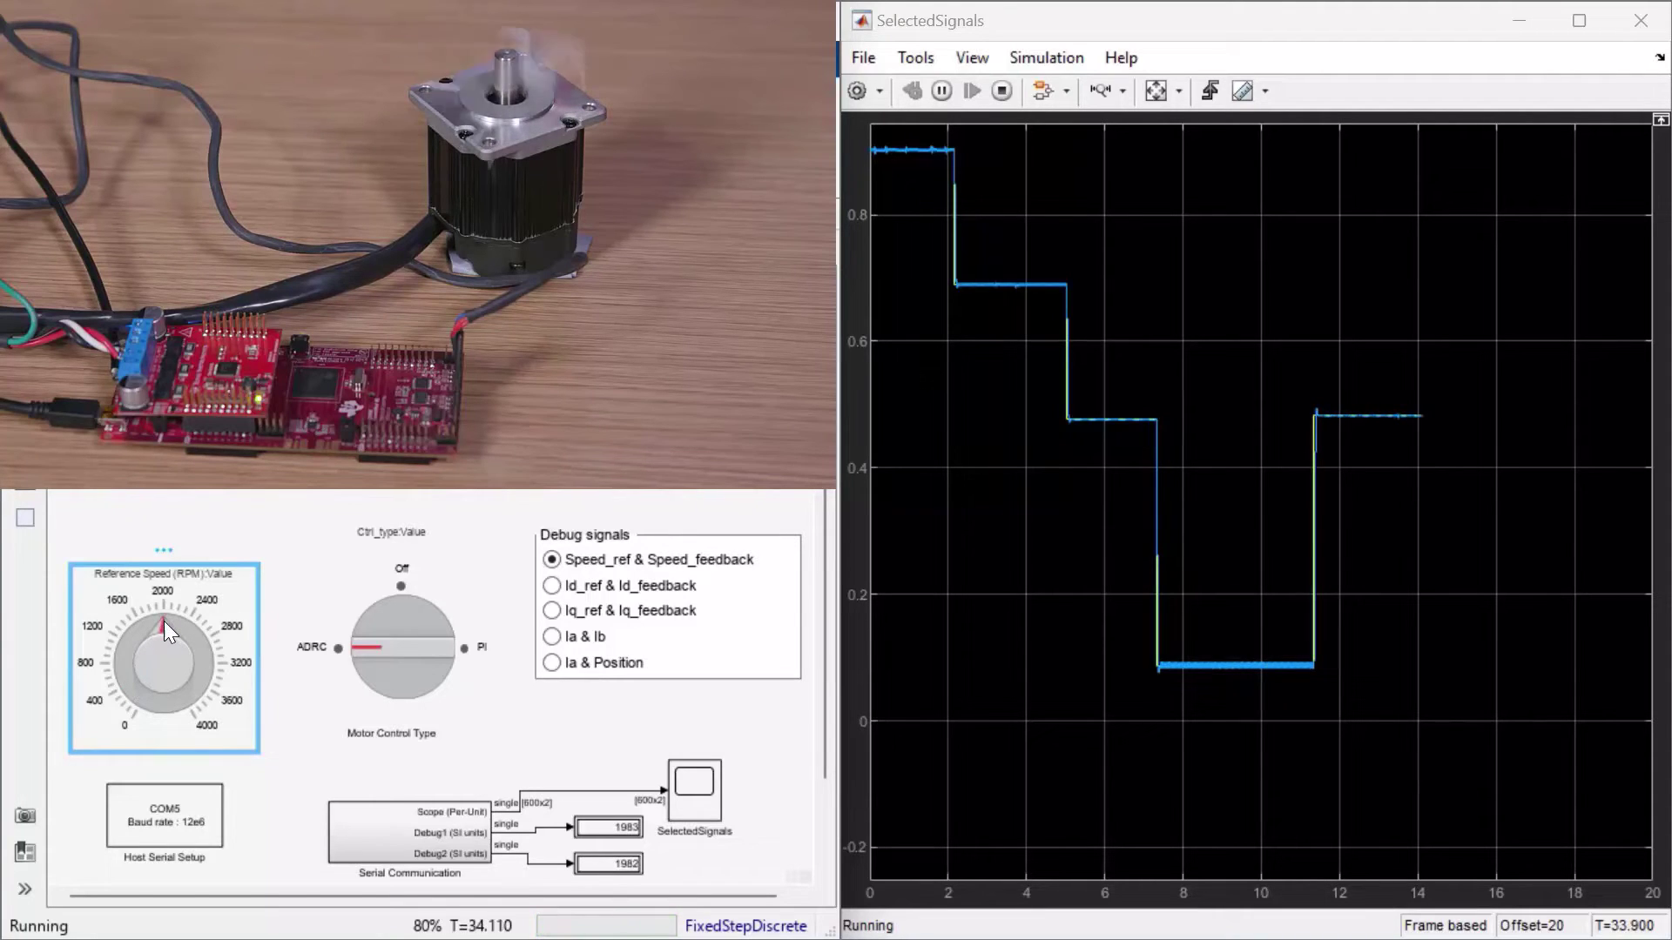
Plot Id_ref and Id_feedback while varying the reference speed to 3000, 1100 and 2300 RPM
{"action": "left_click", "coordinate": [554, 588]}
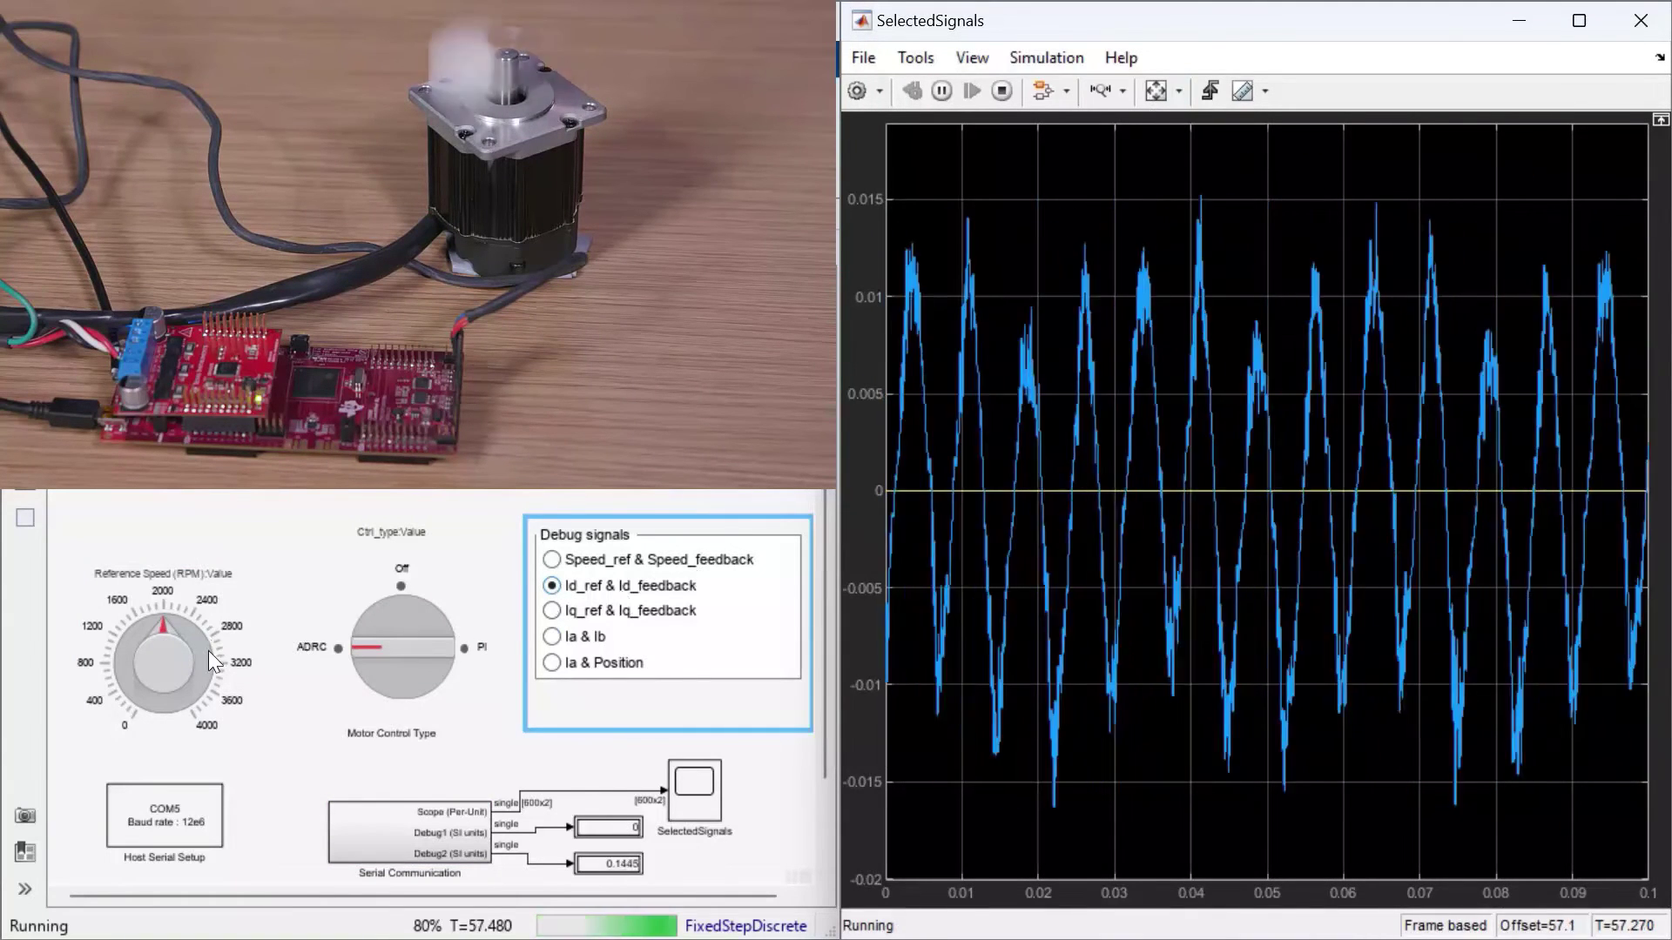
{"action": "left_click", "coordinate": [208, 650]}
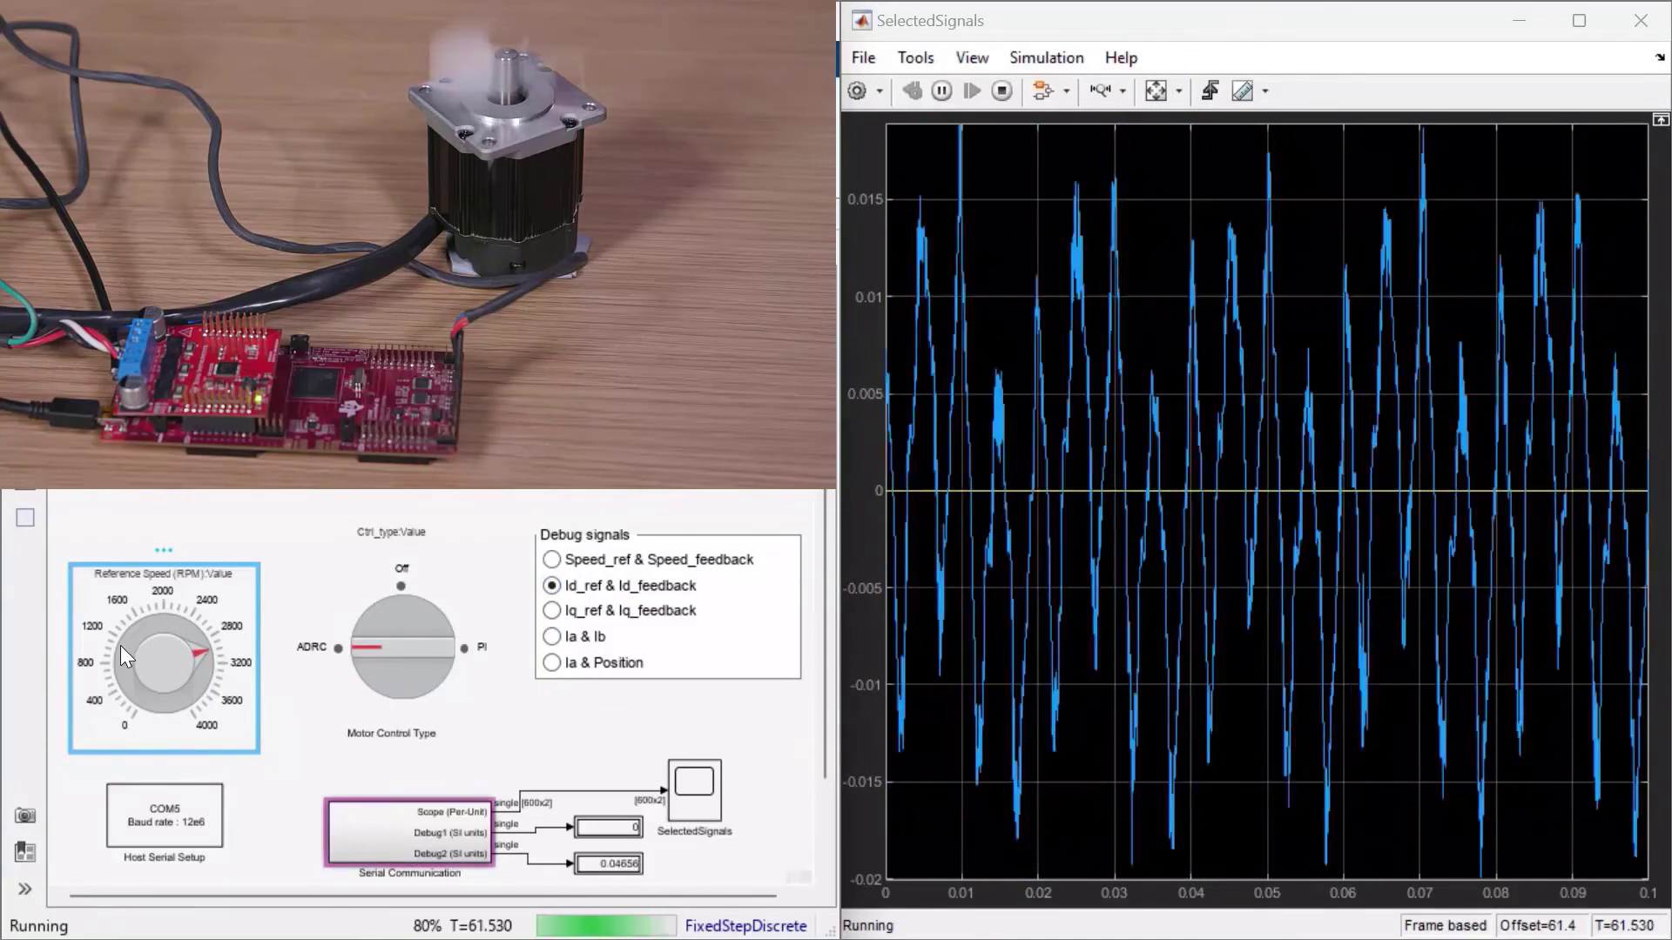
{"action": "left_click", "coordinate": [120, 645]}
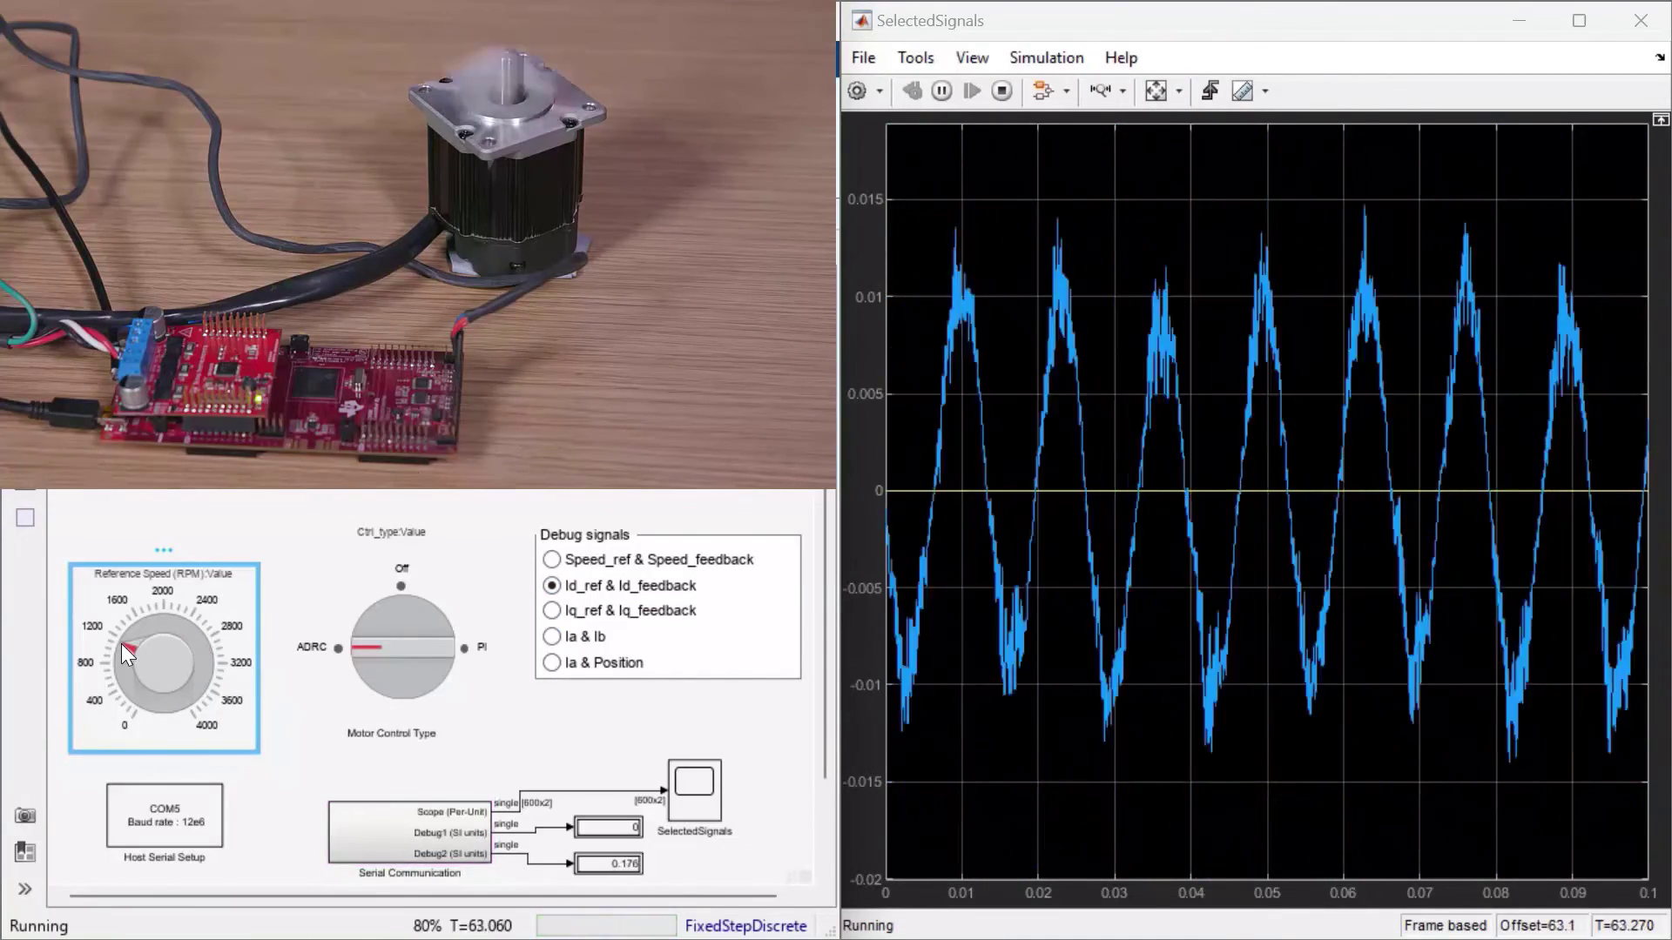
{"action": "left_click", "coordinate": [177, 628]}
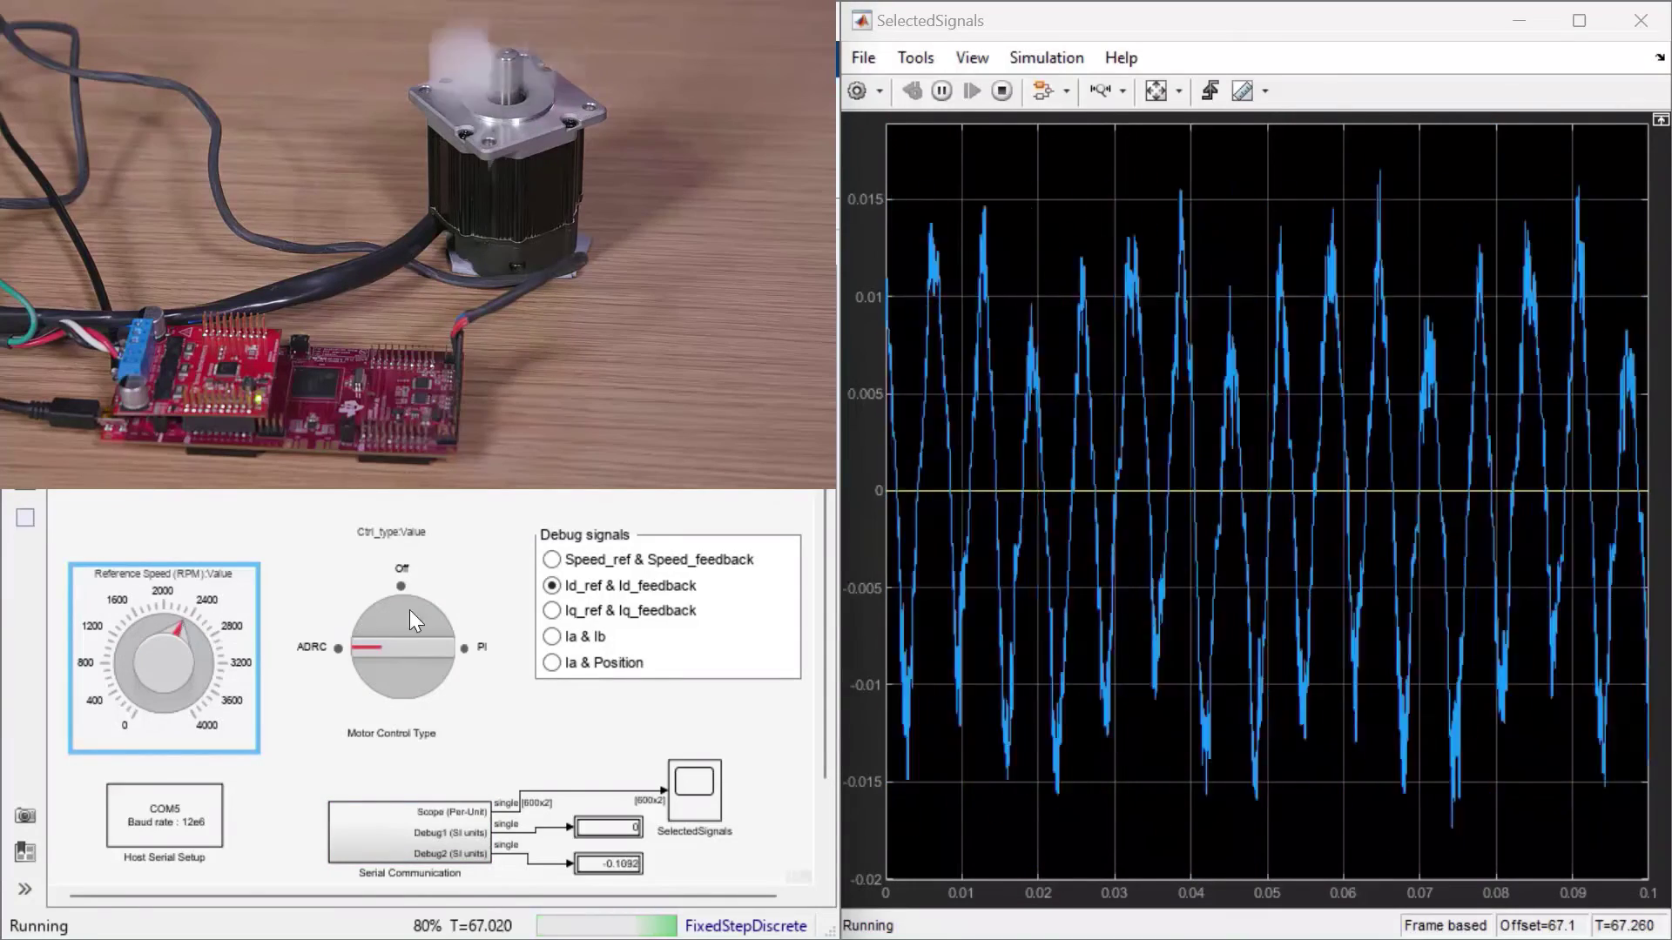
Plot Iq_ref and Iq_feedback, autoscaling the Y-axis, with speeds of 3200 then 2200 RPM
{"action": "left_click", "coordinate": [551, 610]}
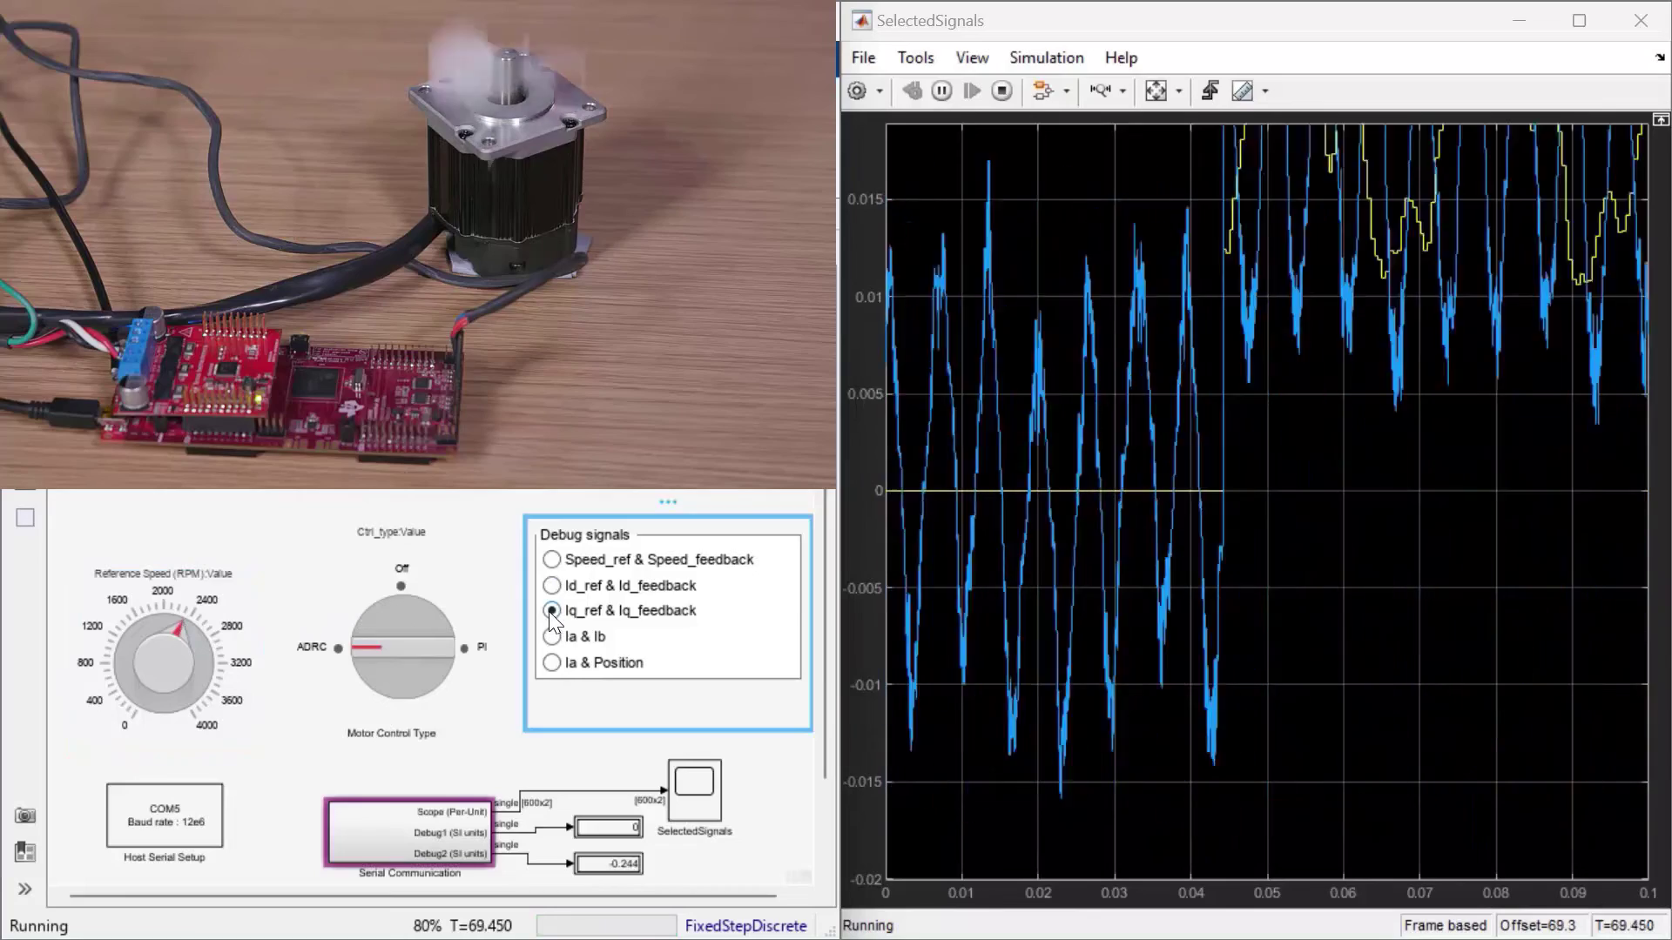
{"action": "left_click", "coordinate": [1158, 88]}
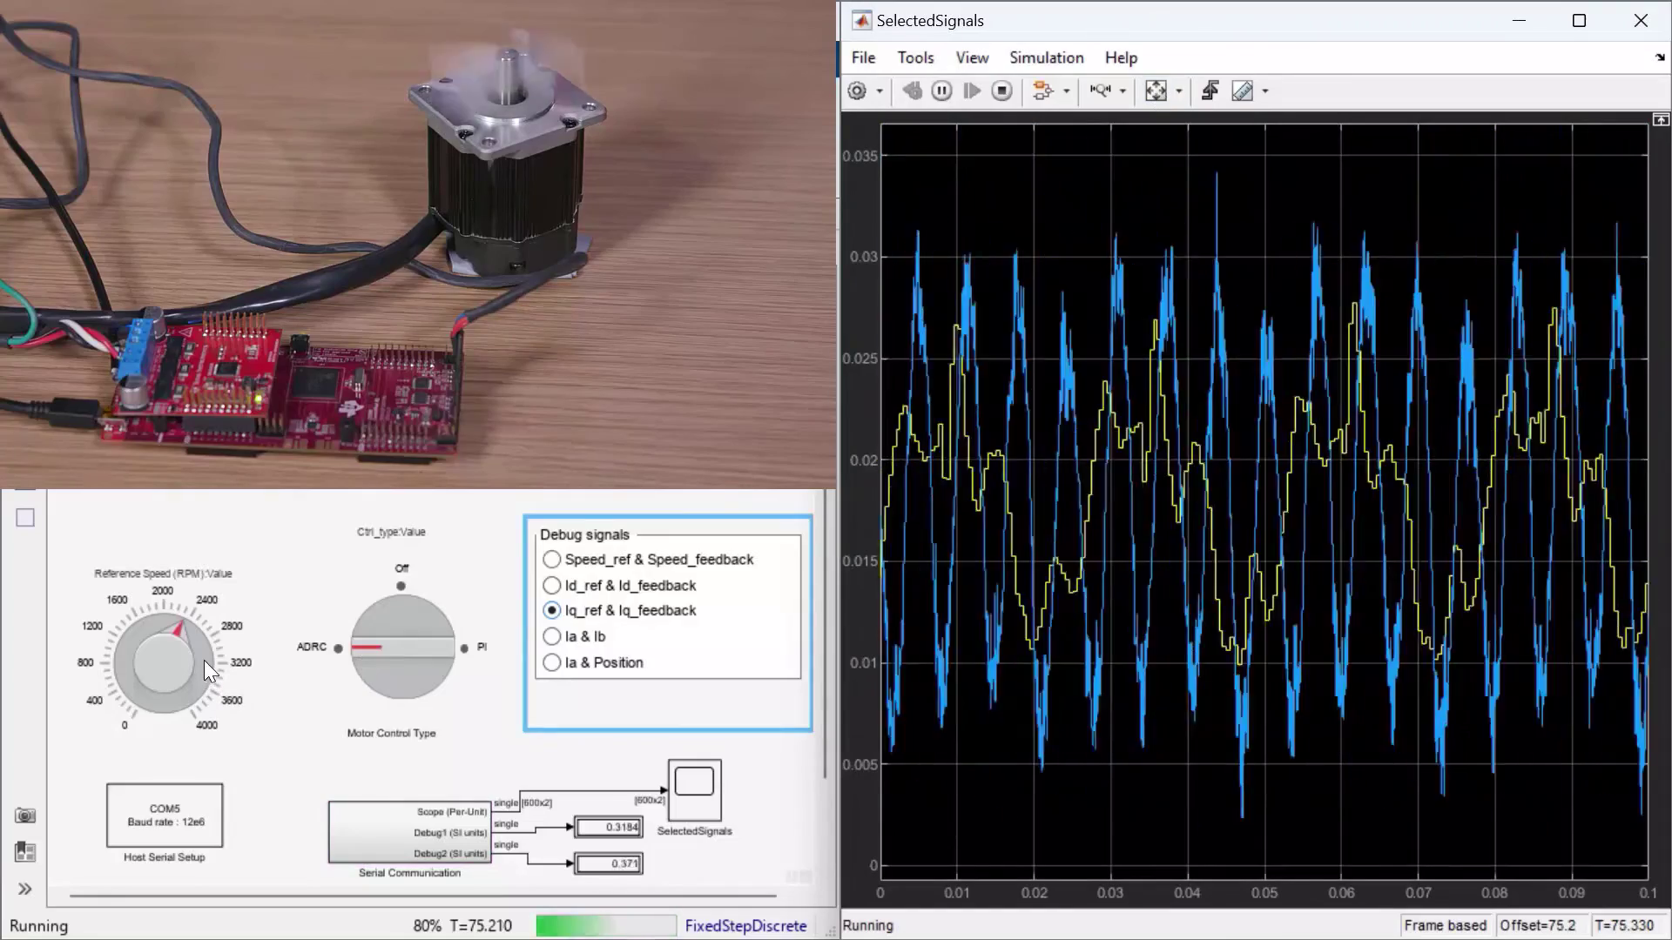
{"action": "left_click", "coordinate": [204, 660]}
{"action": "left_click", "coordinate": [204, 660]}
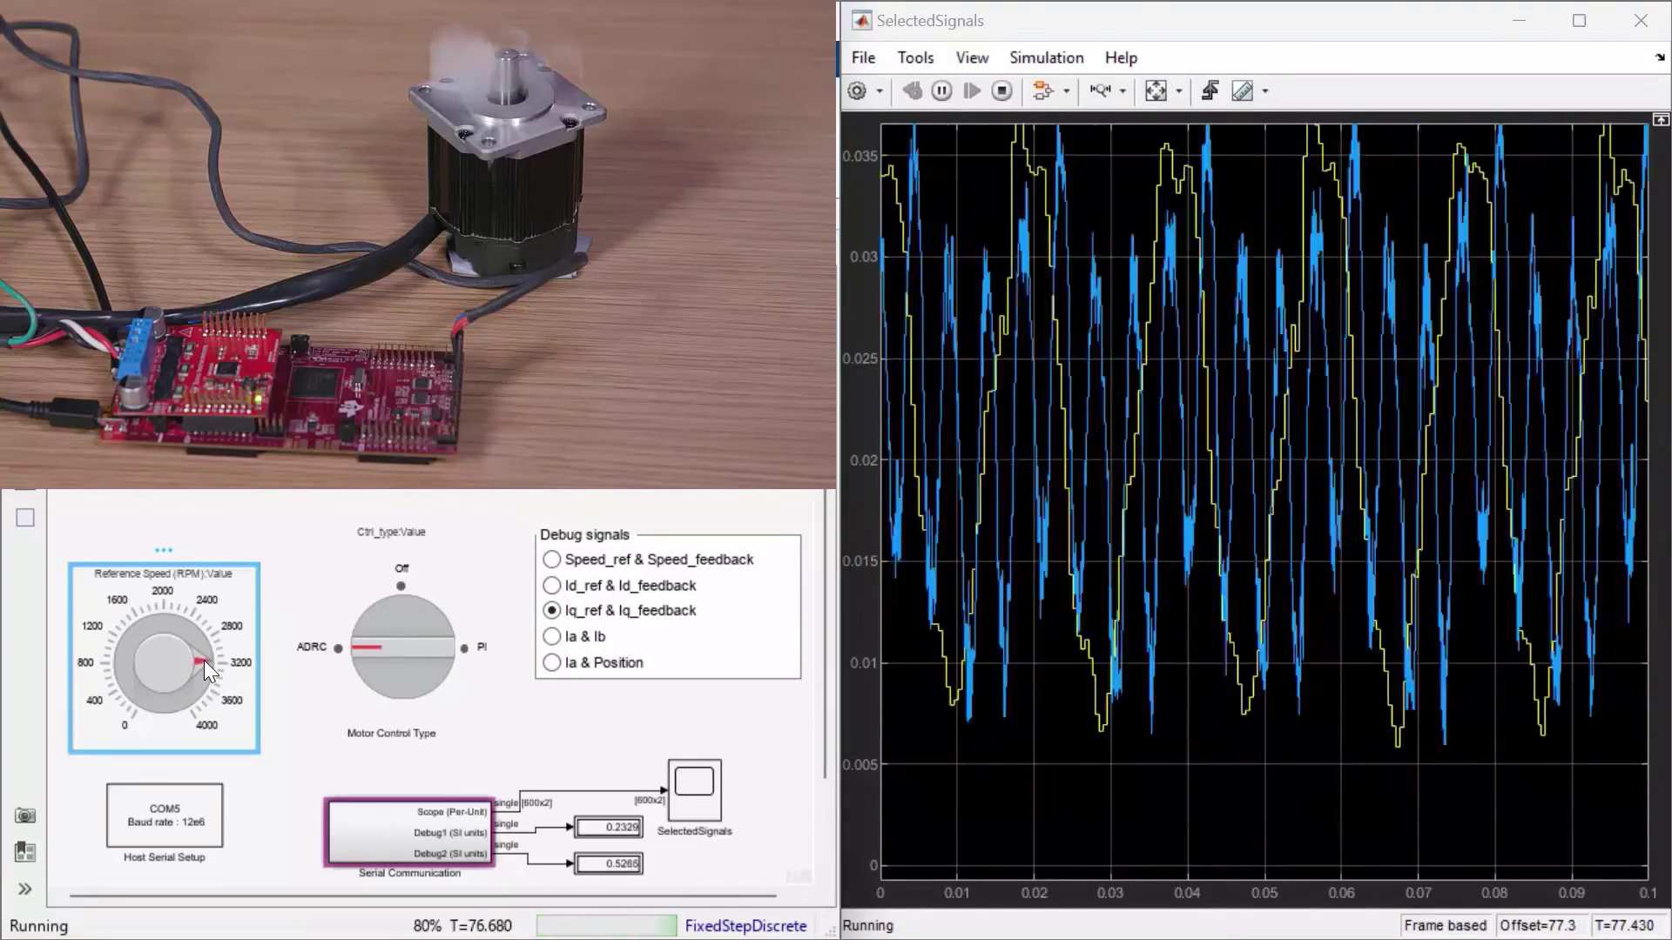
{"action": "left_click", "coordinate": [1157, 90]}
{"action": "left_click", "coordinate": [170, 625]}
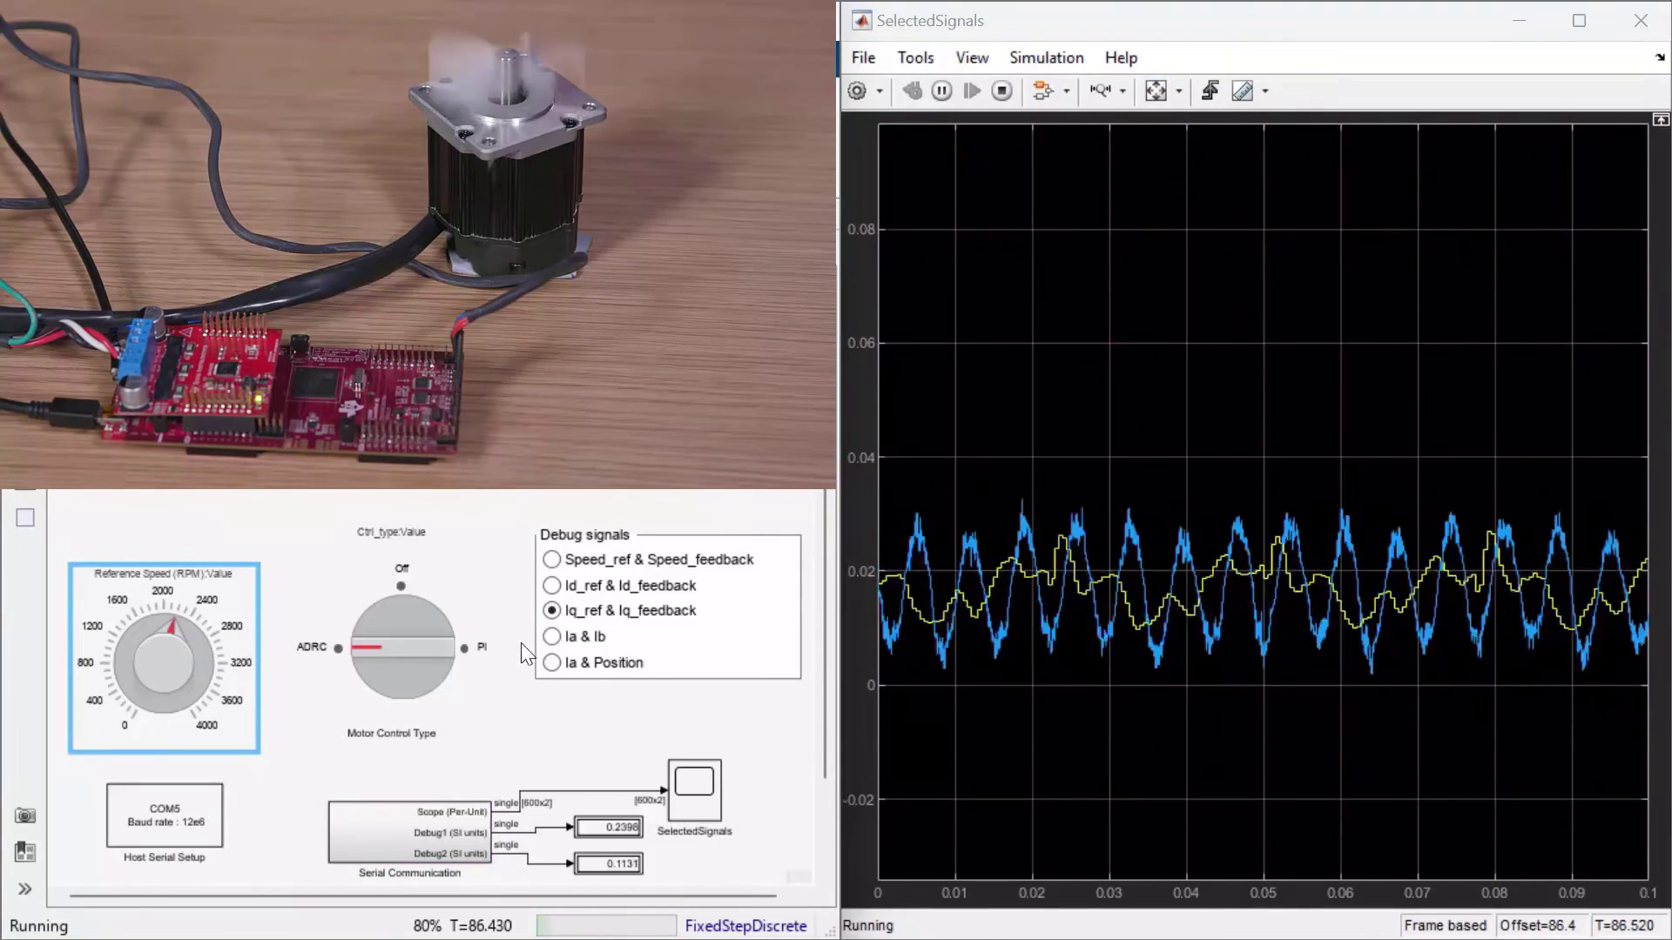
Plot phase currents Ia and Ib, autoscale the Y-axis, and lower speed to 1000 RPM
{"action": "left_click", "coordinate": [552, 638]}
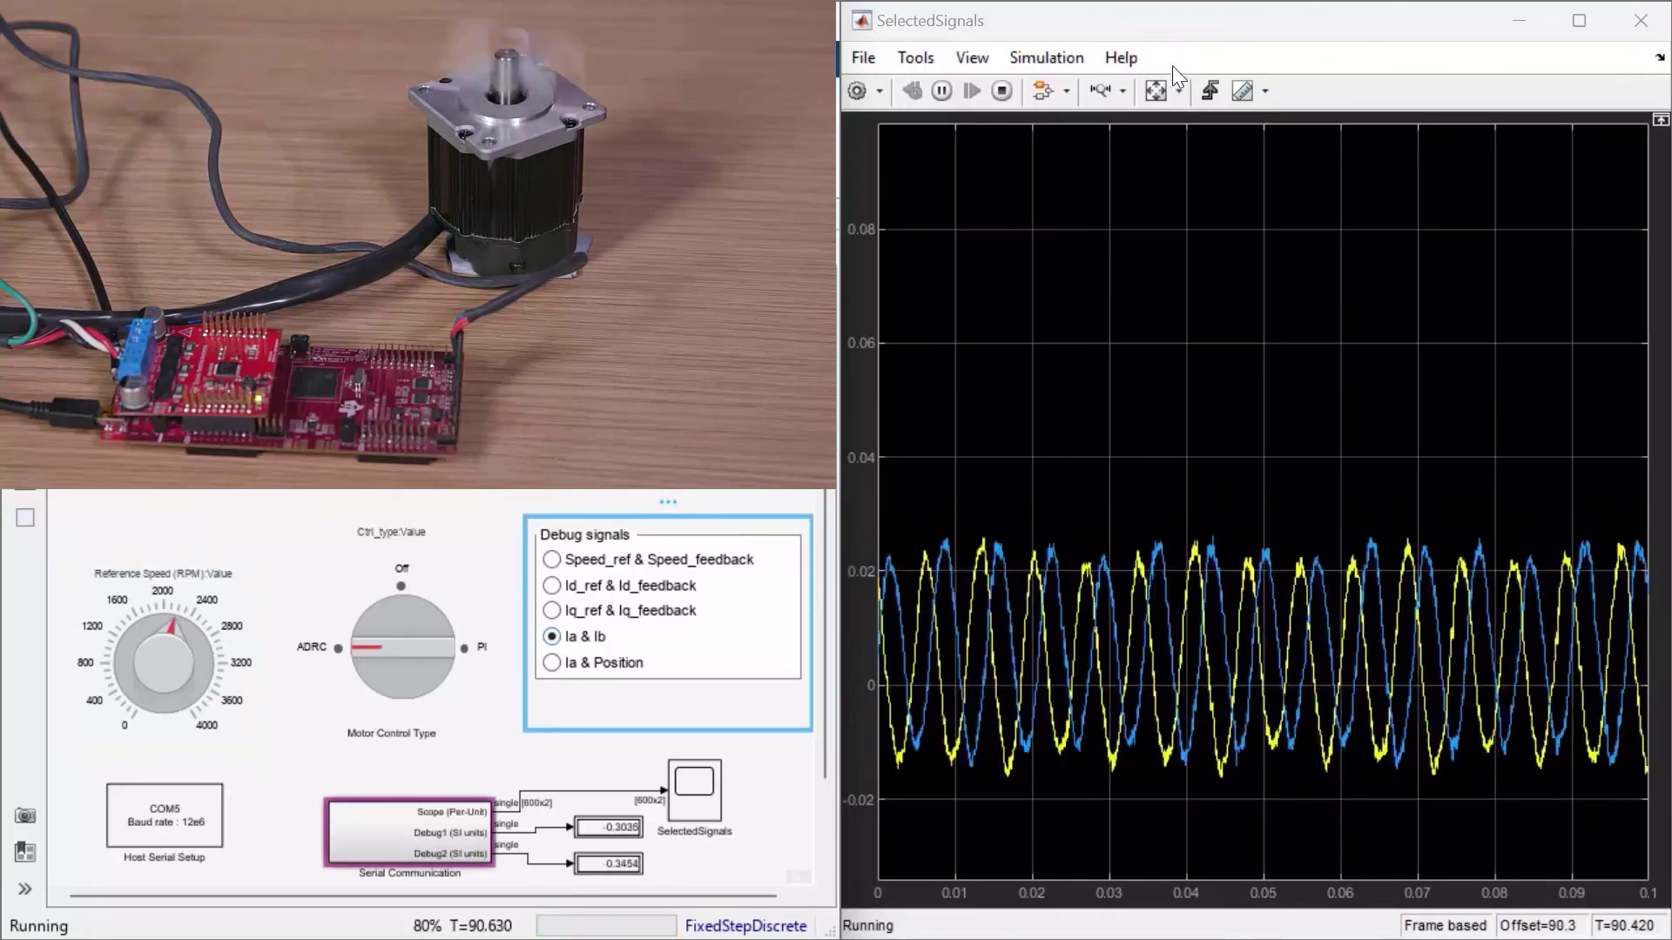
{"action": "left_click", "coordinate": [1158, 91]}
{"action": "left_click", "coordinate": [1159, 88]}
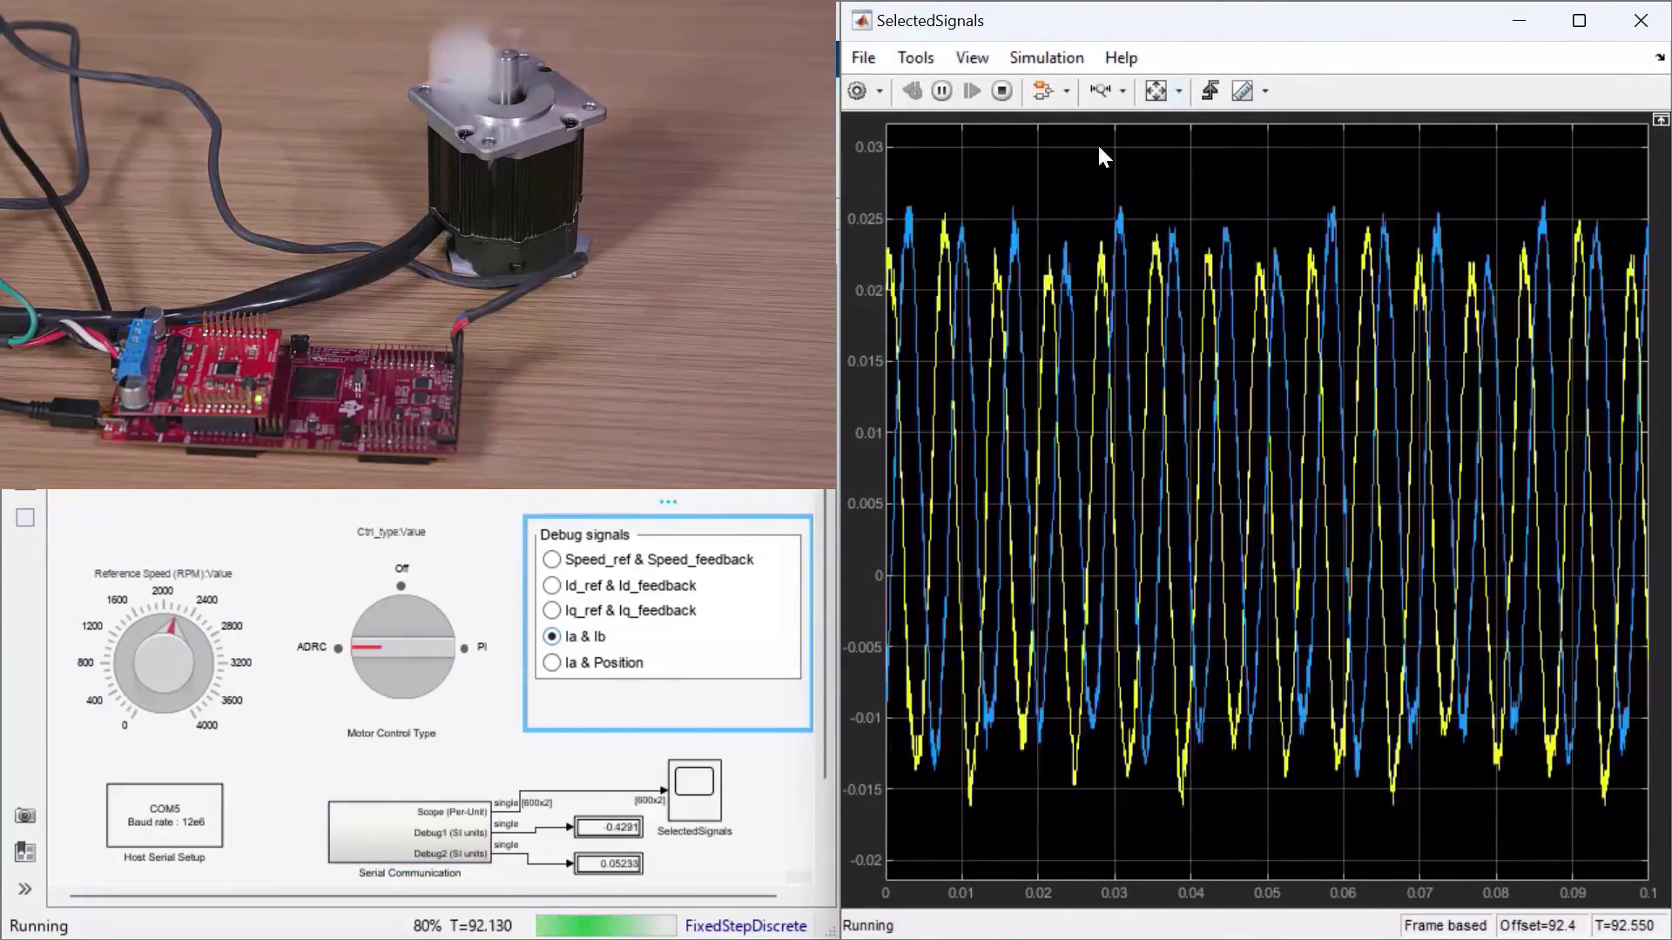
{"action": "left_click", "coordinate": [129, 641]}
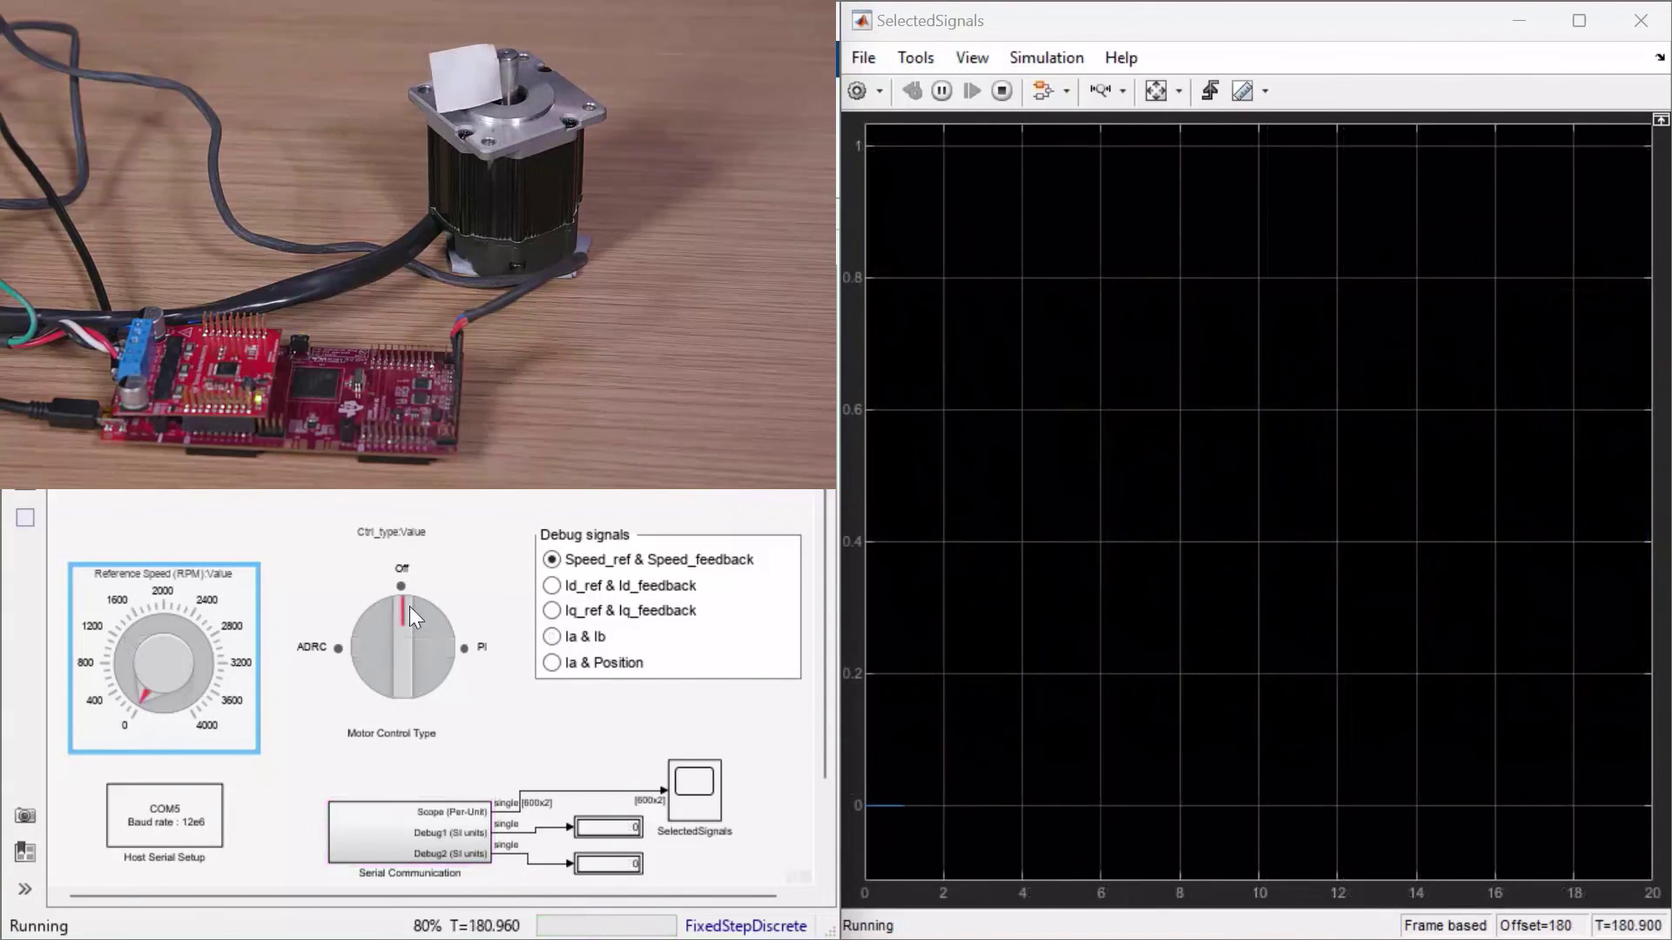
Set control type to PI and step reference speed from low through 1300, 2500, 3200 to 3700 RPM
{"action": "left_click_drag", "start_coordinate": [409, 606], "coordinate": [432, 645]}
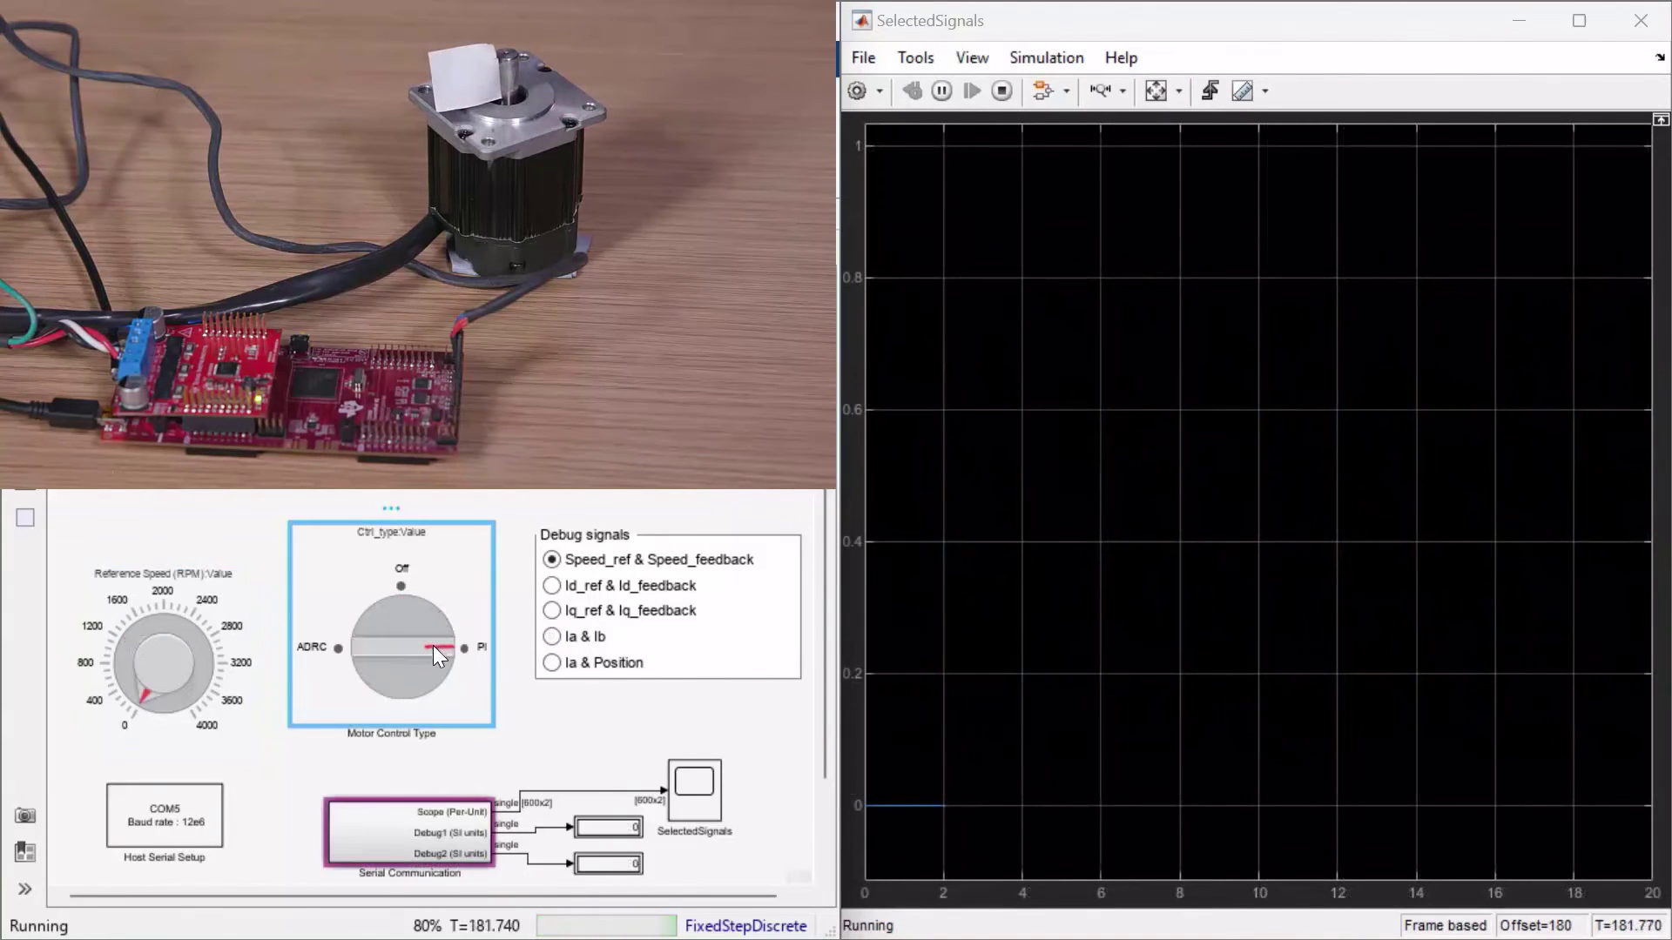
{"action": "left_click", "coordinate": [123, 678]}
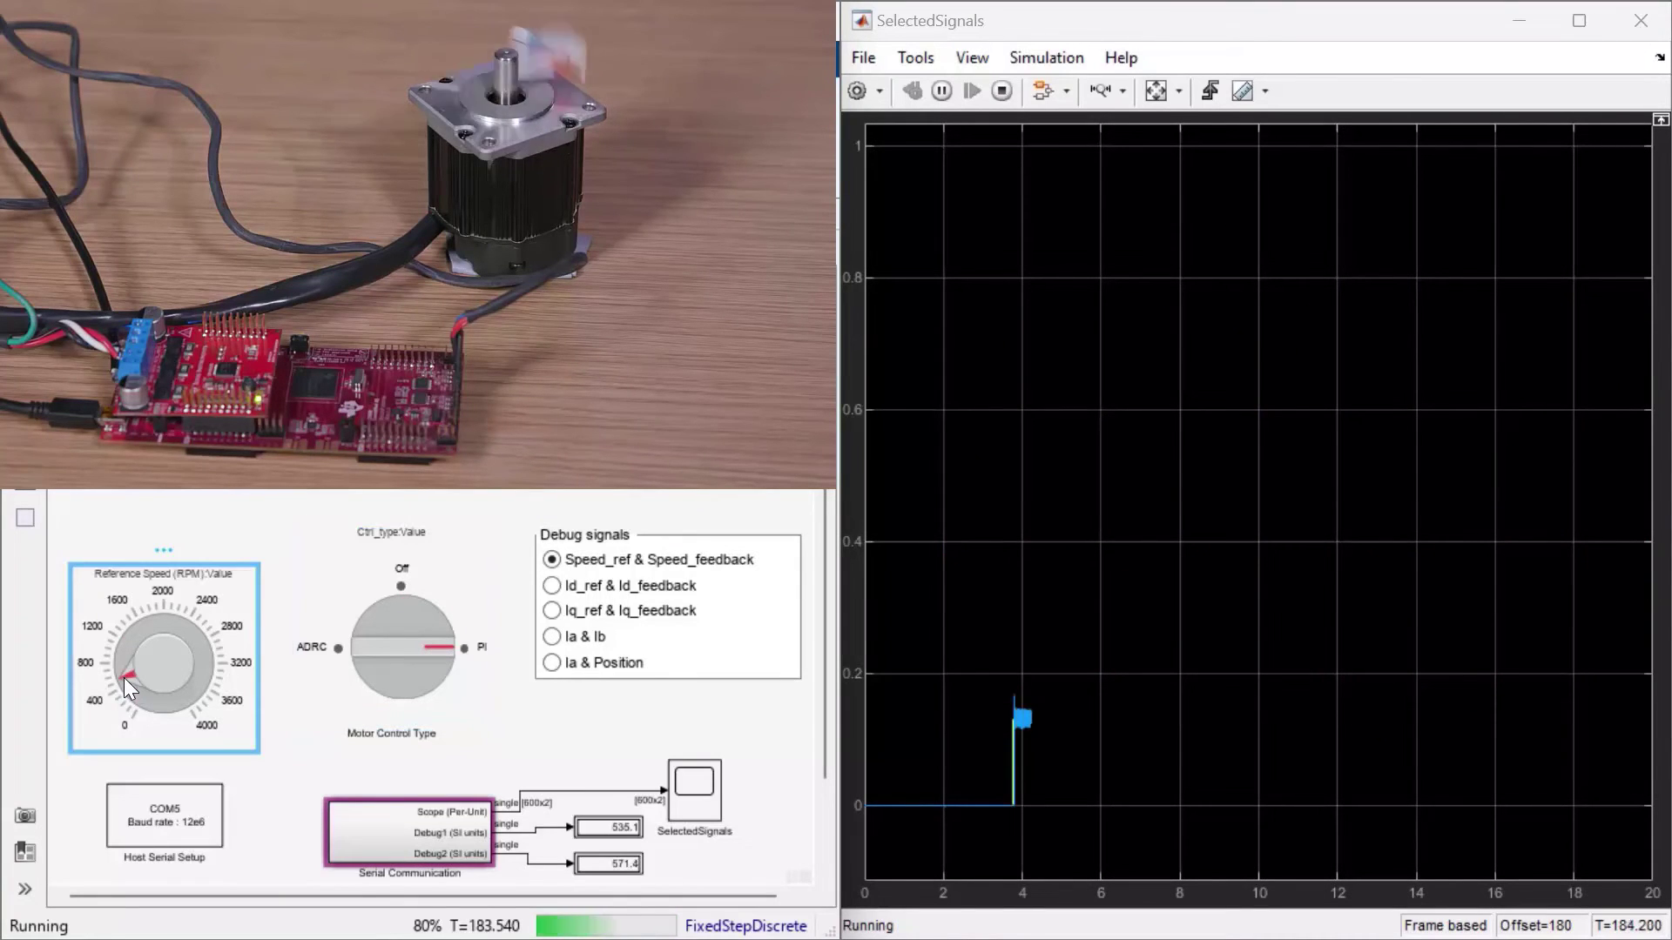
{"action": "left_click", "coordinate": [138, 630]}
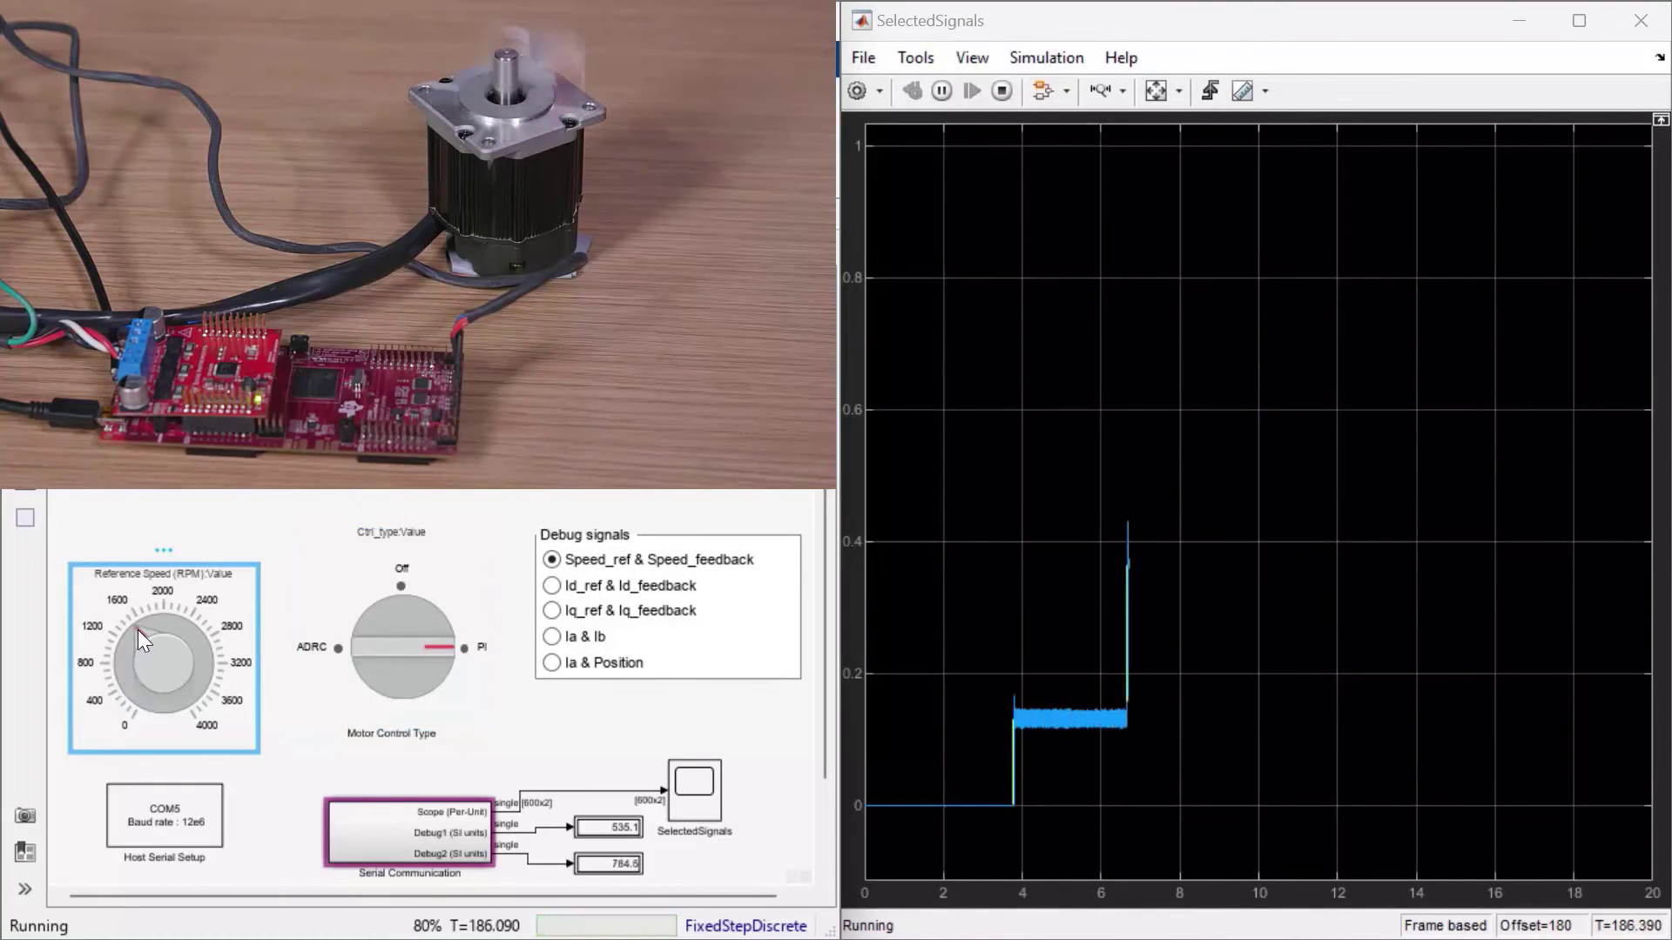
{"action": "left_click", "coordinate": [185, 622]}
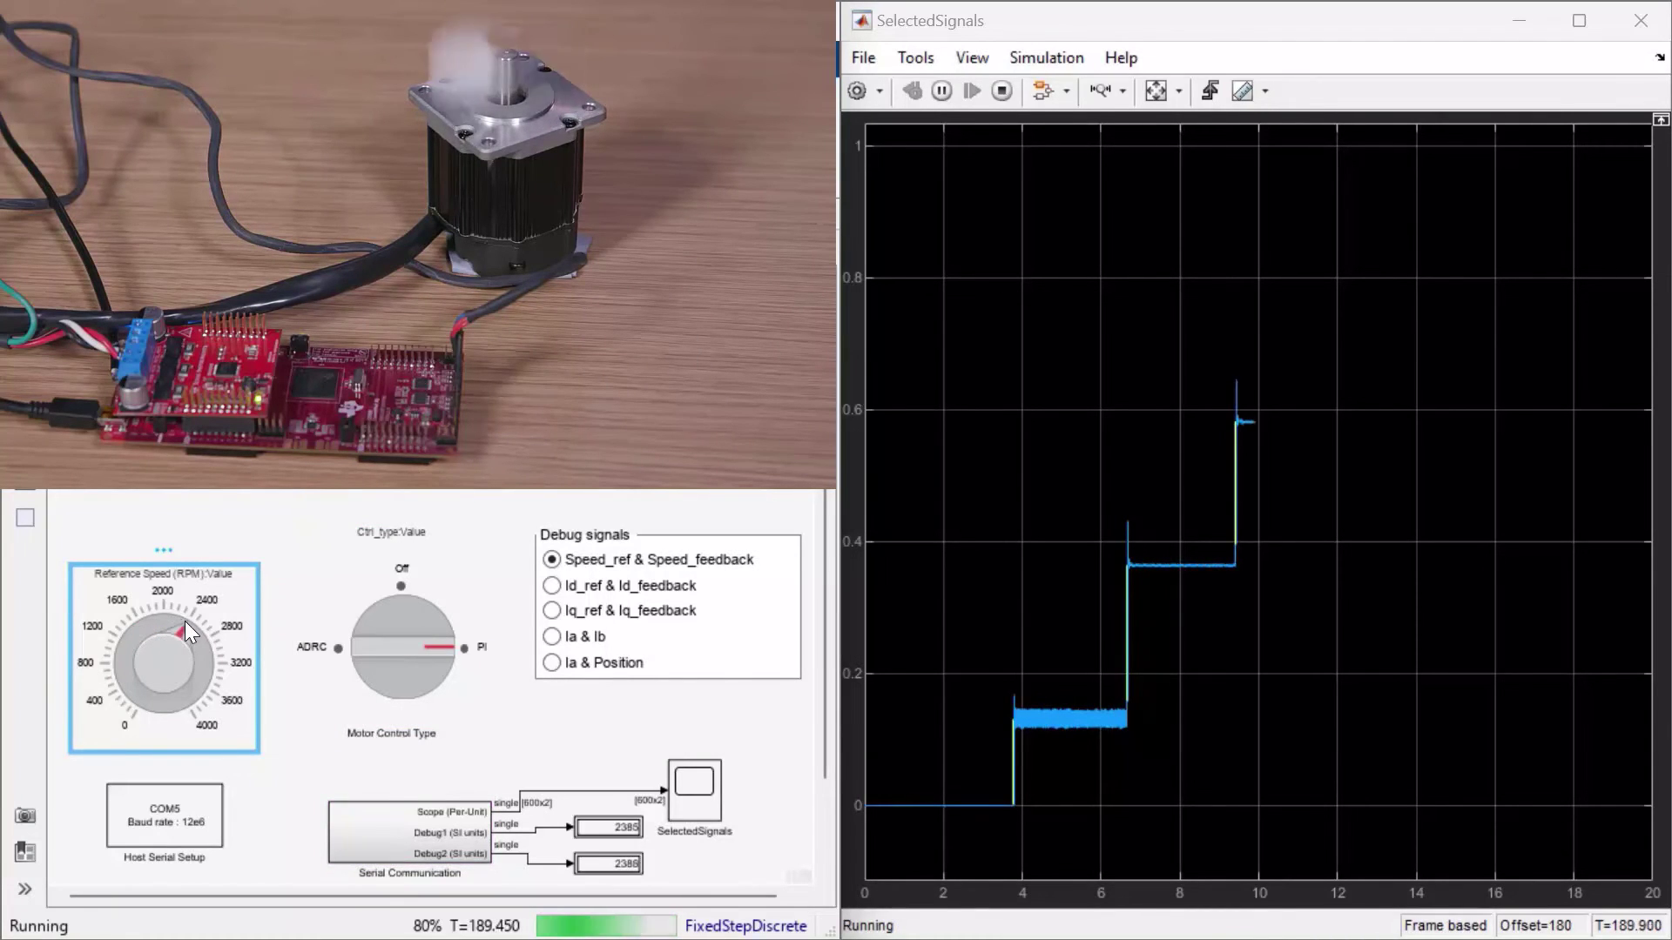
{"action": "left_click", "coordinate": [207, 665]}
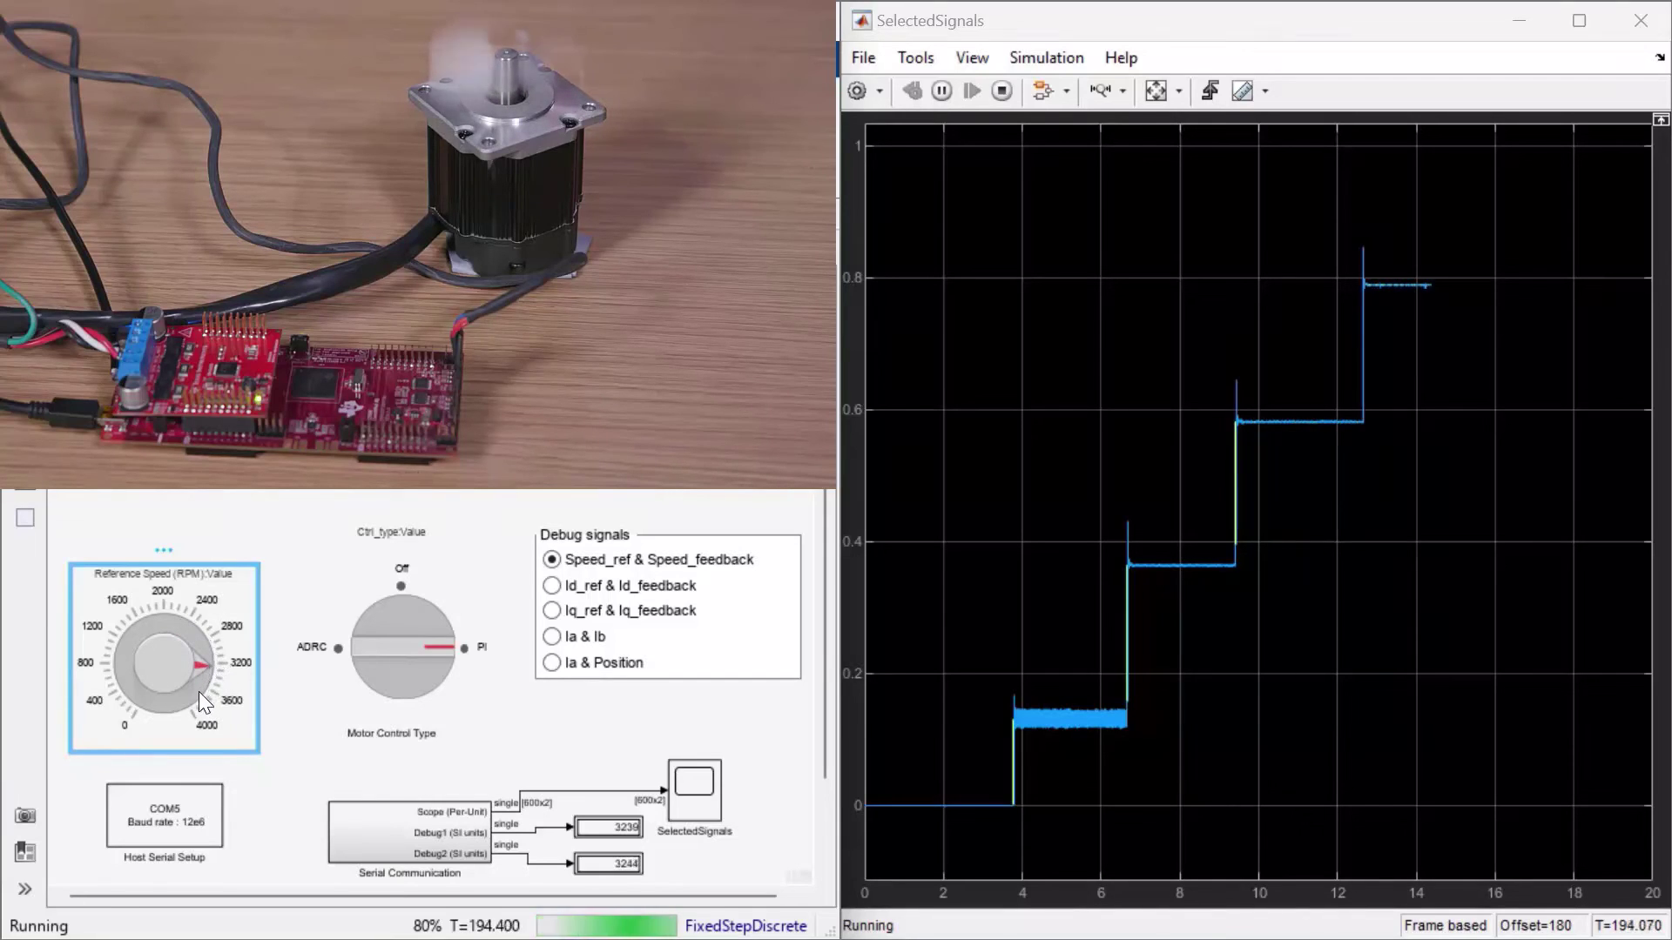
{"action": "left_click", "coordinate": [196, 693]}
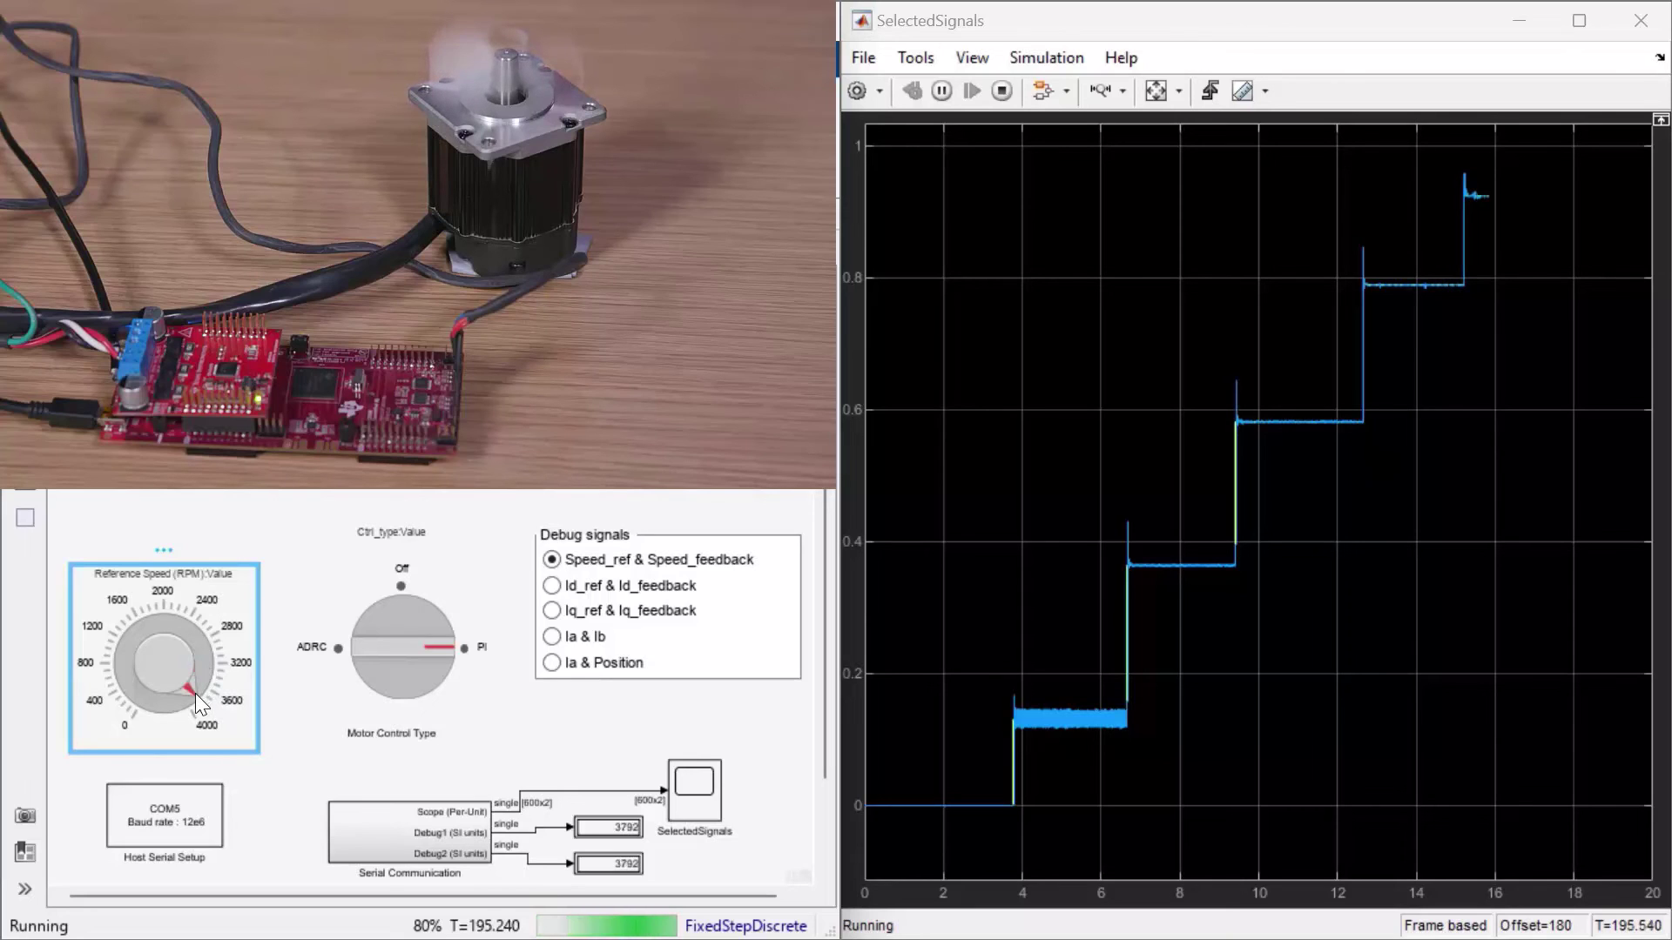